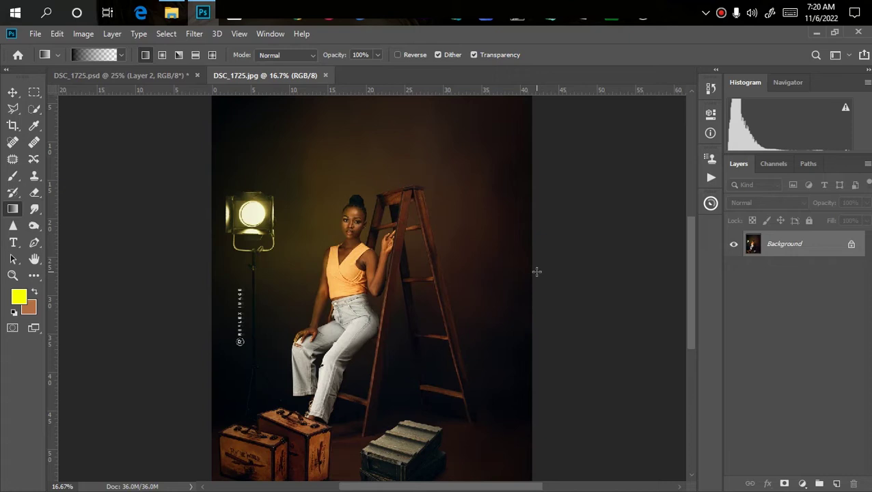
Step: Browse the Reflex Image products page, looking over the background overlays, color grading LUTs and flying fabrics
key("ctrl+minus")
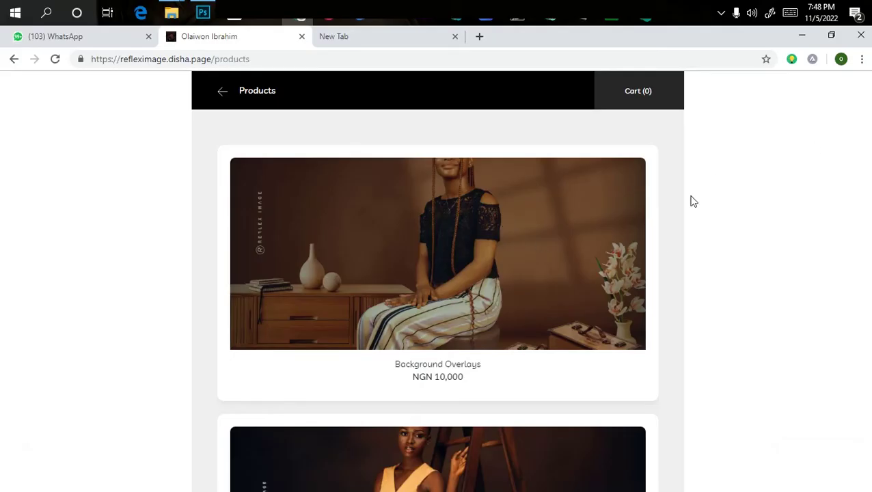
scroll(671, 234, "down", 4)
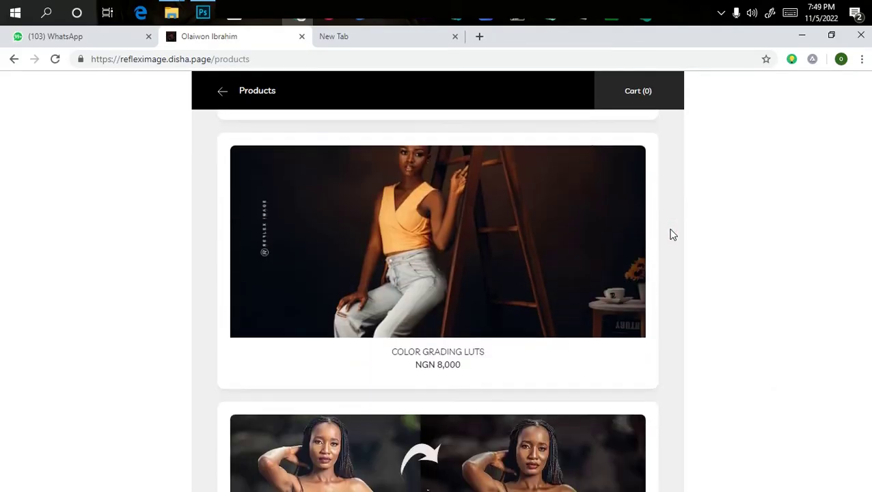
scroll(671, 234, "down", 7)
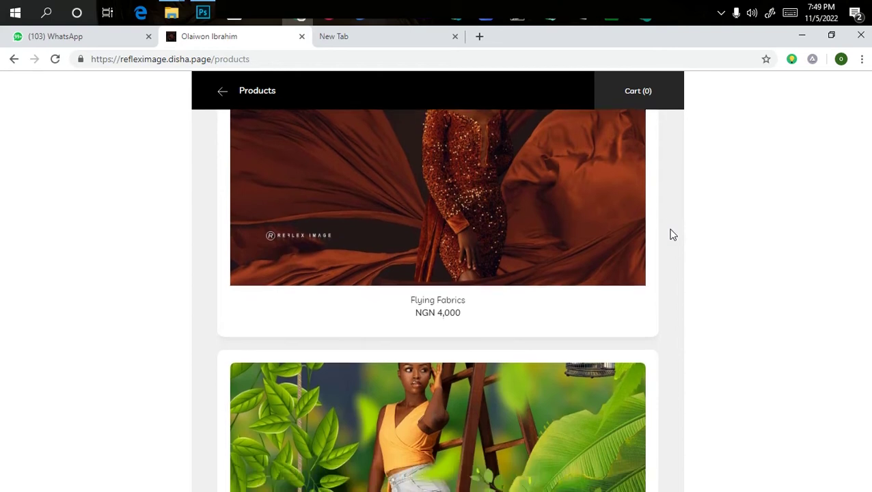
scroll(670, 234, "down", 3)
left_click(445, 259)
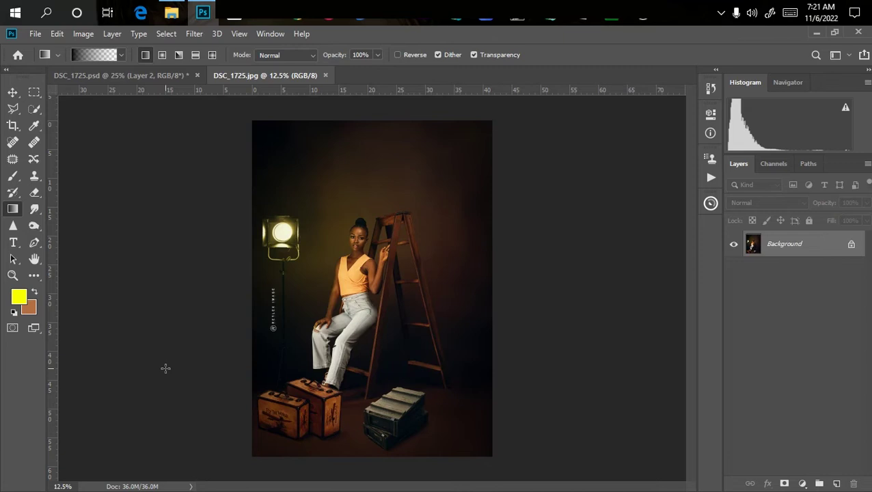
Step: In DSC_1725.psd, hide the layers beneath the subject cut-out and show them again one after another to review the edit stages
left_click(174, 74)
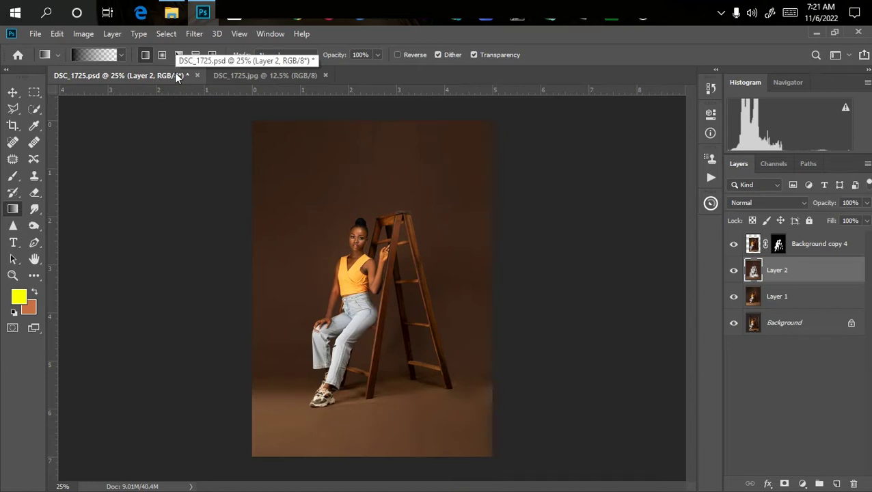
left_click_drag(733, 273, 744, 378)
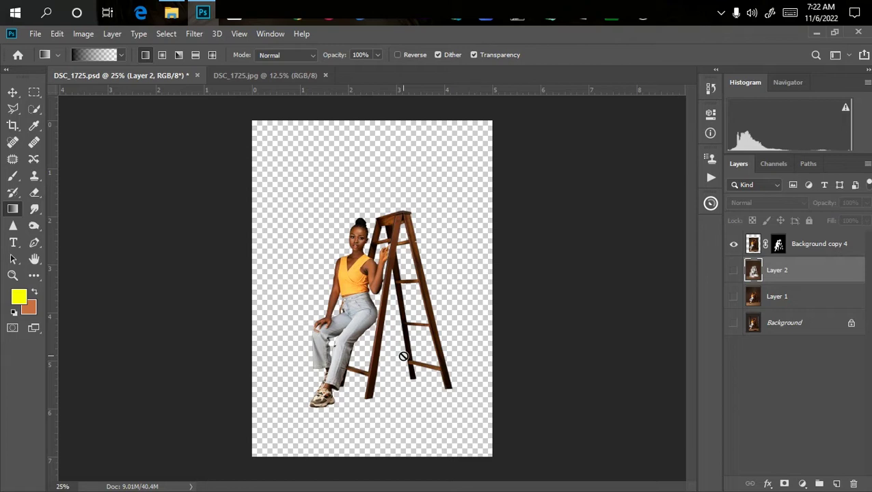
left_click_drag(734, 270, 733, 323)
left_click_drag(734, 270, 733, 296)
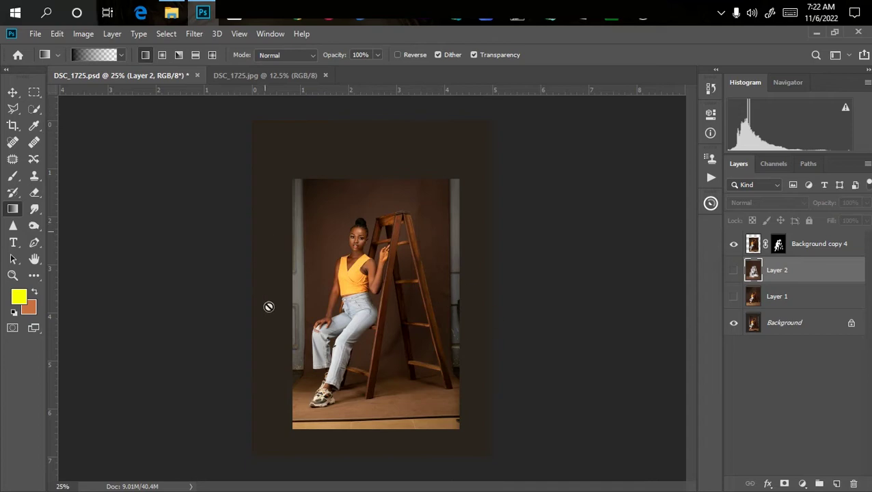
left_click(733, 270)
left_click(733, 296)
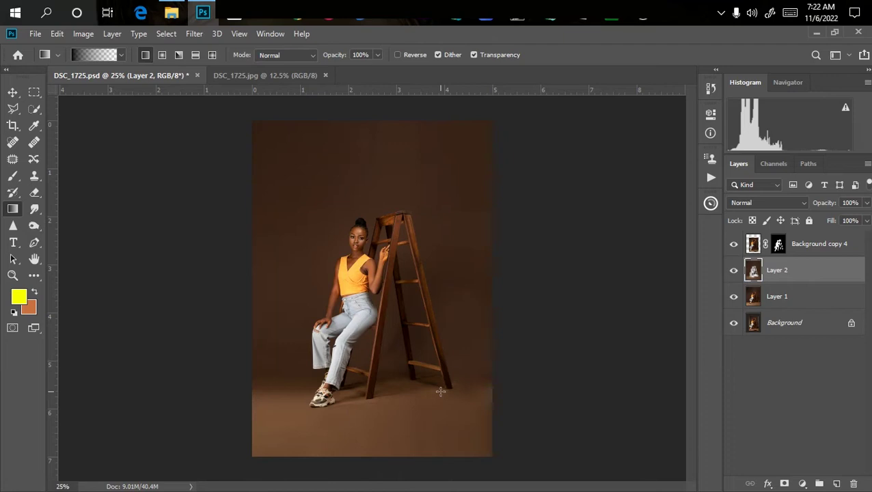
Step: Place the painted backdrop image 1 from the pix folder into DSC_1725.psd, directly beneath the subject cut-out layer
left_click(172, 14)
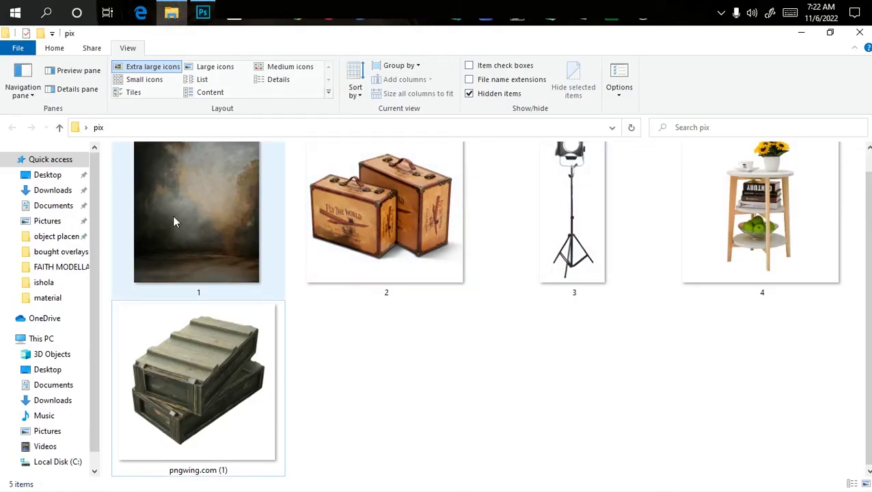
left_click(178, 217)
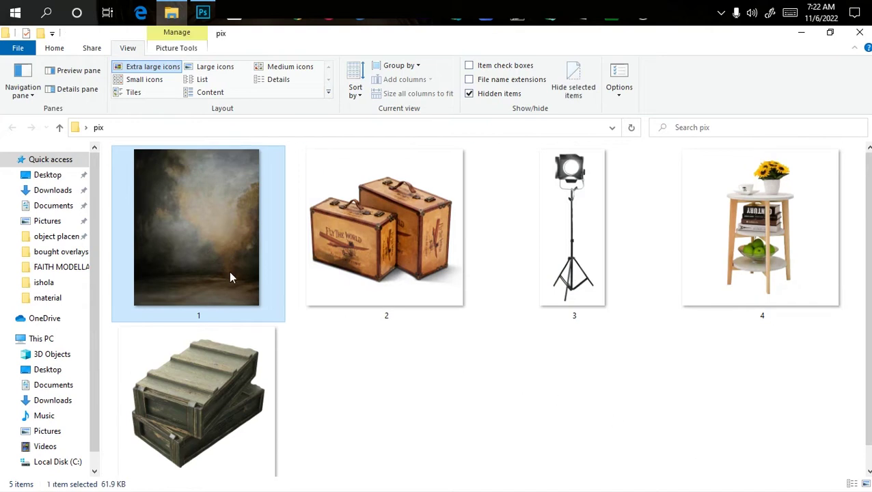
left_click_drag(213, 255, 301, 205)
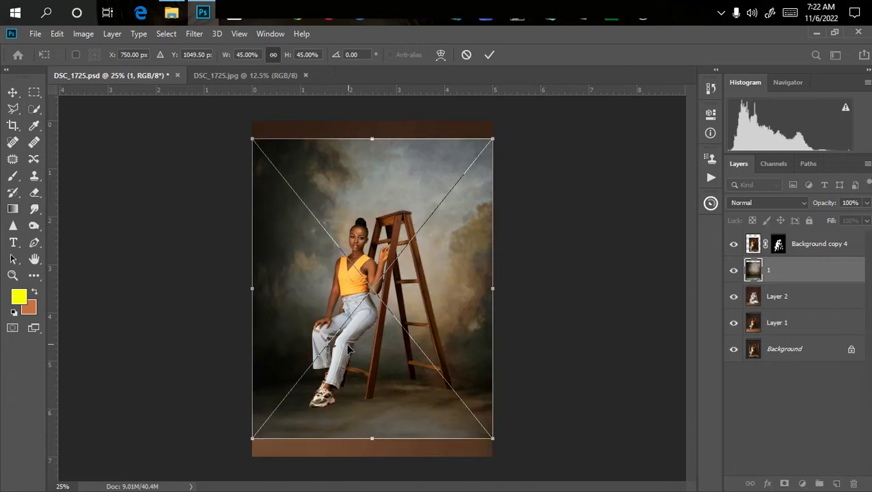
Step: Scale the placed backdrop up to about 91% and position it so its wall and floor cover the whole canvas
left_click_drag(371, 139, 366, 121)
left_click_drag(372, 438, 372, 466)
left_click_drag(368, 414, 348, 406)
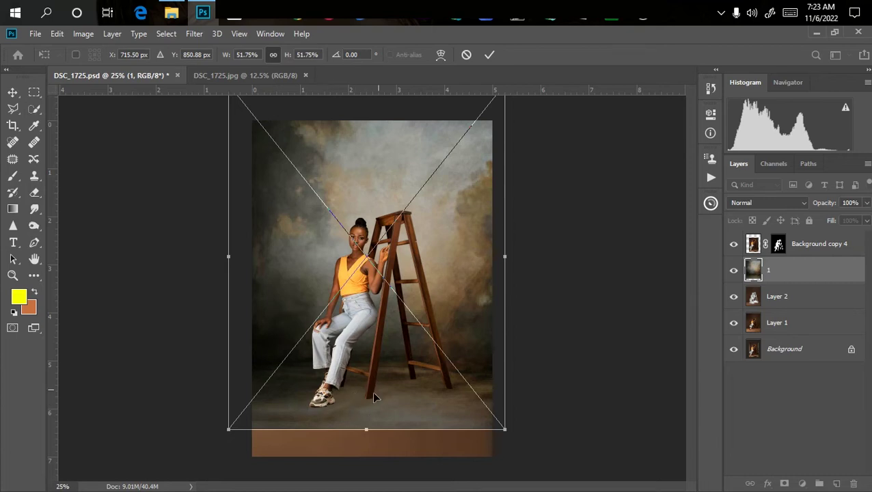
key("ctrl+minus")
left_click_drag(369, 380, 357, 366)
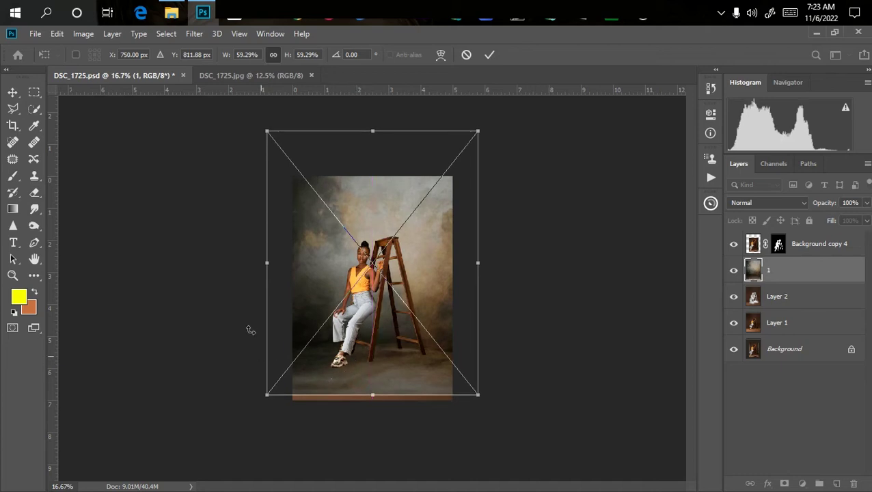
left_click_drag(263, 263, 214, 263)
left_click_drag(338, 314, 365, 335)
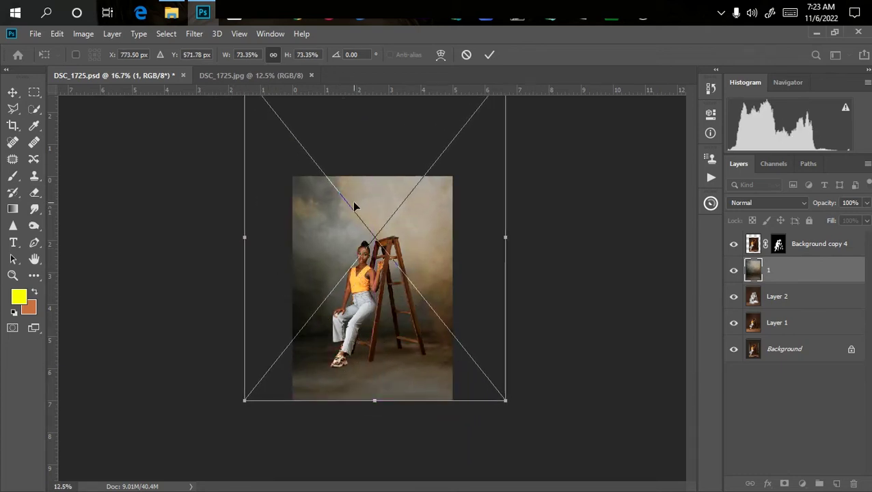
key("ctrl+minus")
left_click_drag(368, 181, 374, 143)
mouse_move(374, 321)
left_mouse_down()
mouse_move(372, 329)
mouse_move(373, 320)
left_mouse_up()
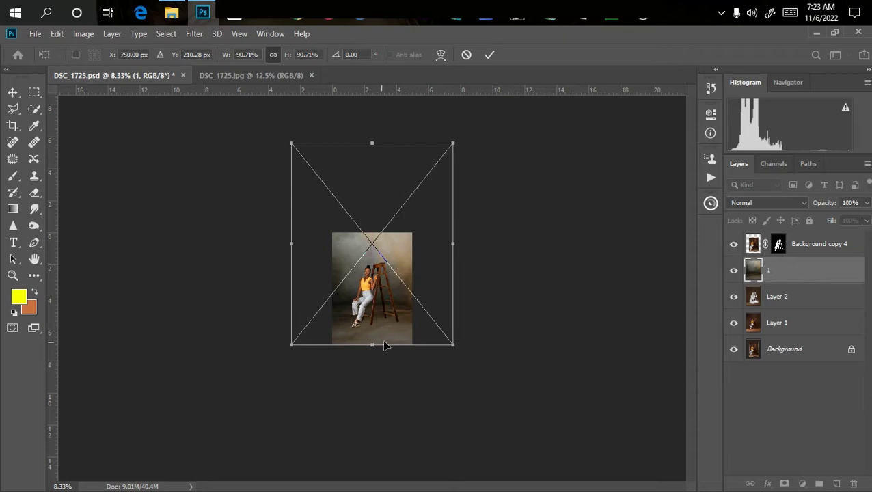
key("g")
key("ctrl+plus")
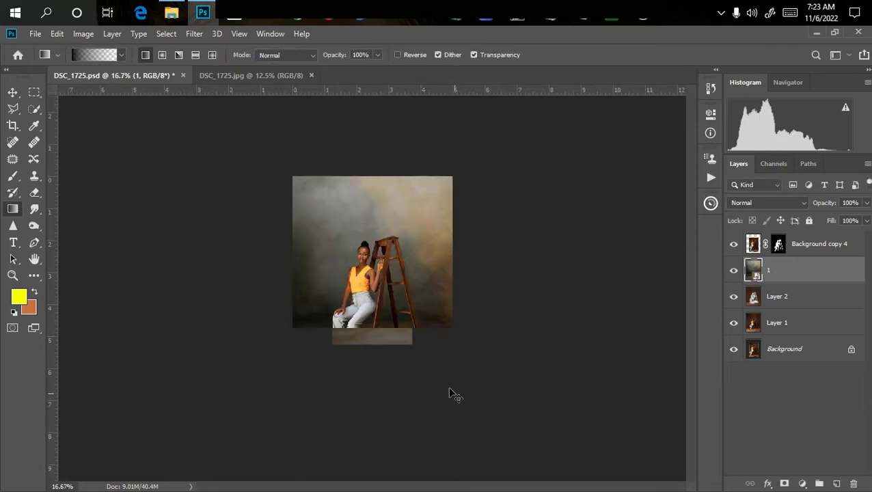
key("ctrl+plus")
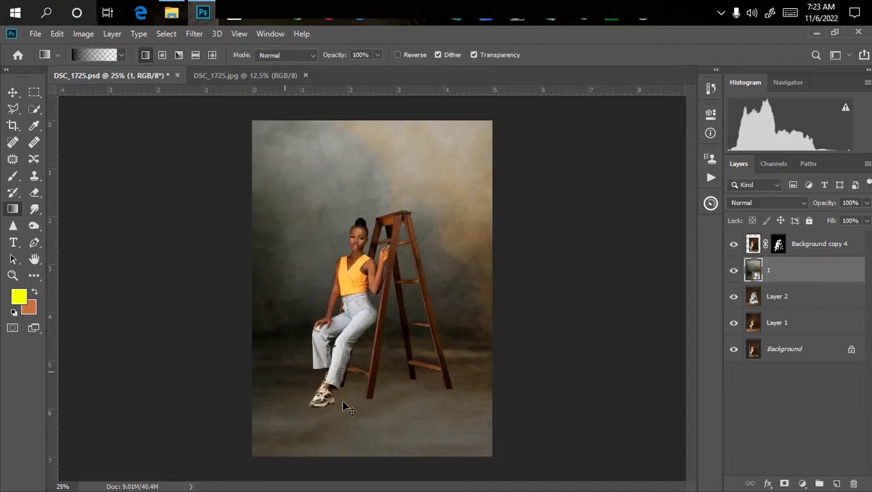
Step: Set the blend mode of the placed backdrop layer to Soft Light
key("ctrl+minus")
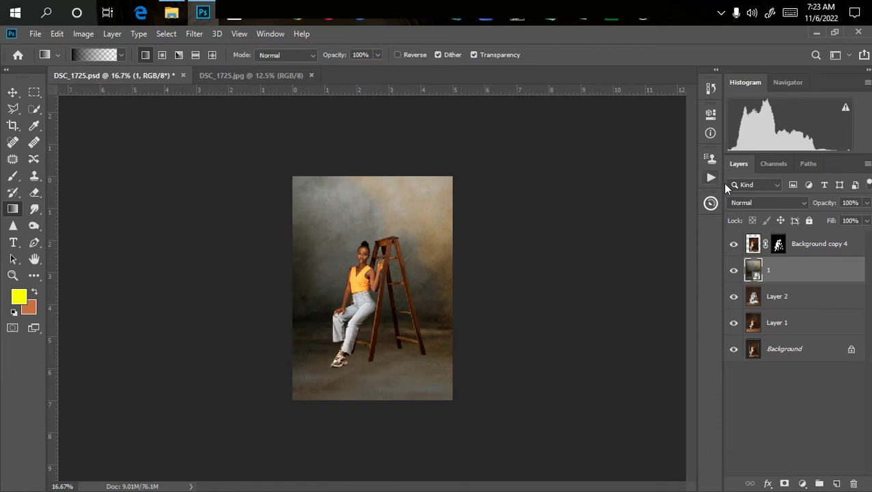
left_click(759, 202)
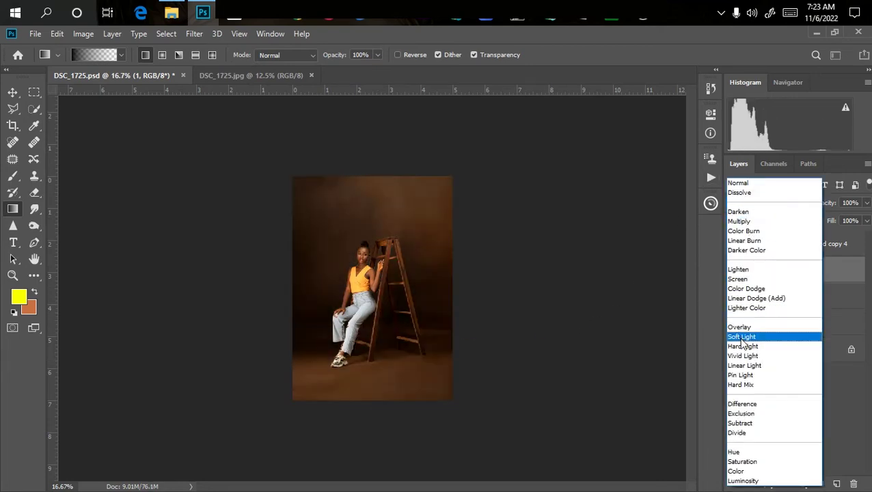
left_click(746, 335)
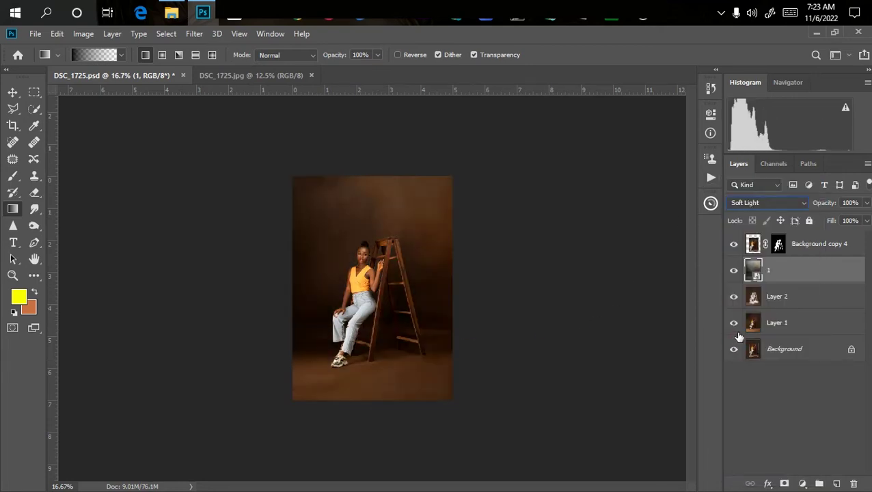
key("ctrl+plus")
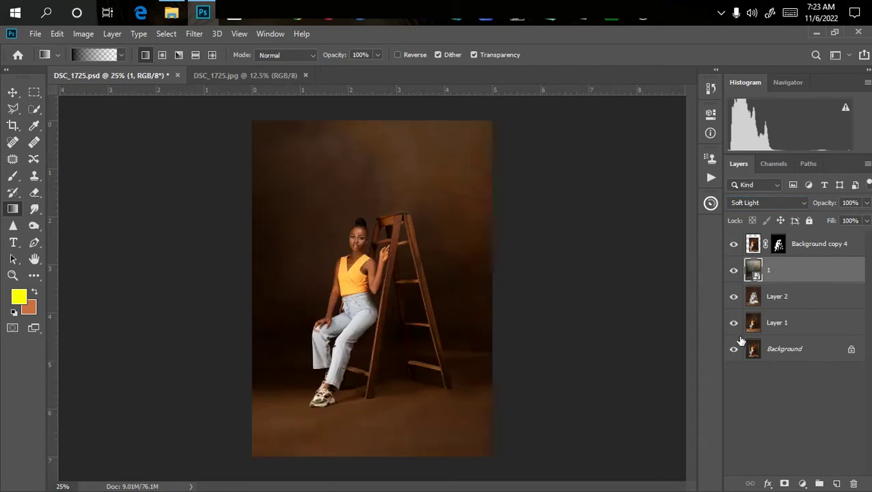
Step: Apply Hue/Saturation to the placed backdrop layer, lowering its saturation to about -37
key("ctrl+minus")
key("ctrl+minus")
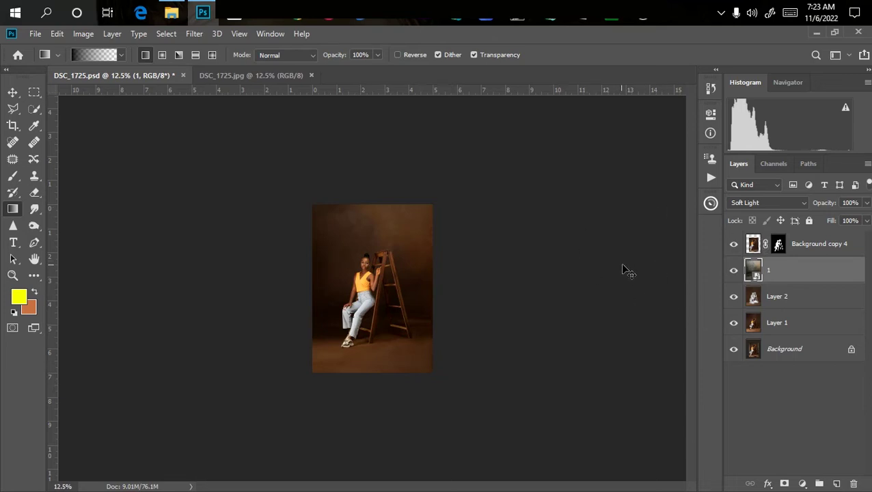
key("ctrl+u")
left_click(381, 213)
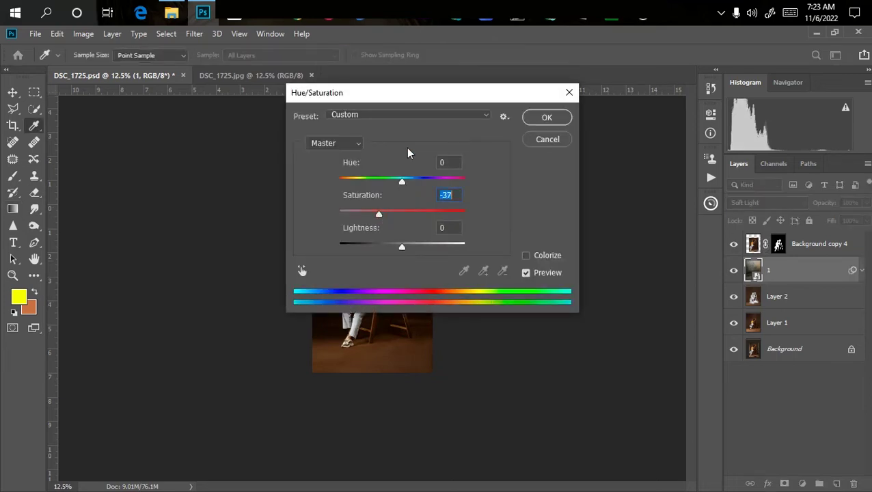
left_click_drag(430, 102, 668, 122)
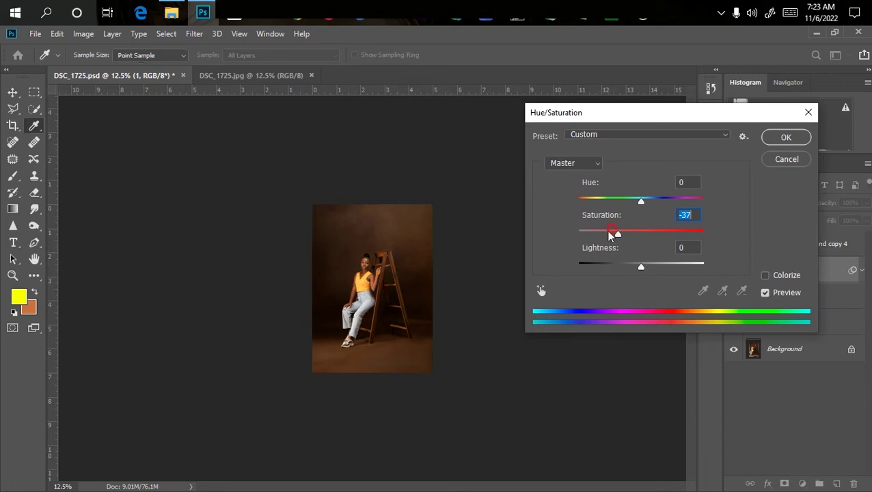
key("Return")
key("ctrl+plus")
key("ctrl+plus")
key("ctrl+plus")
key("ctrl+plus")
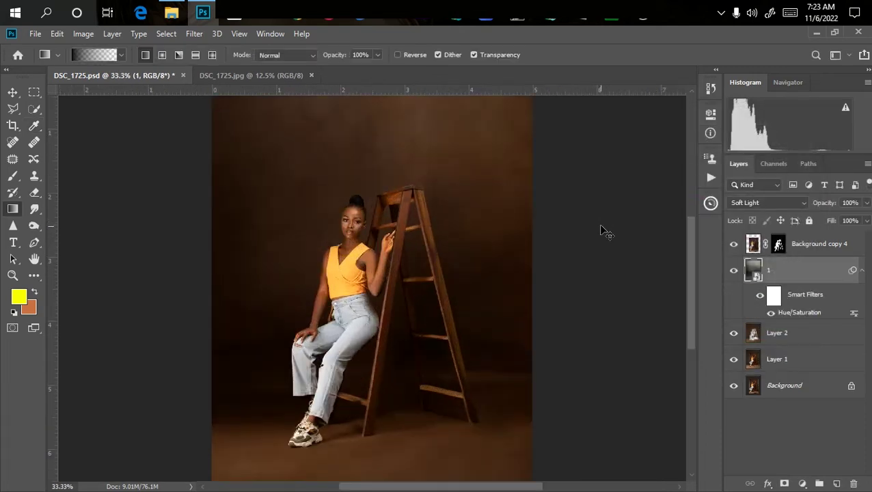
Step: Apply a Gaussian Blur with a 20.8-pixel radius to the placed backdrop layer
key("ctrl+minus")
key("ctrl+minus")
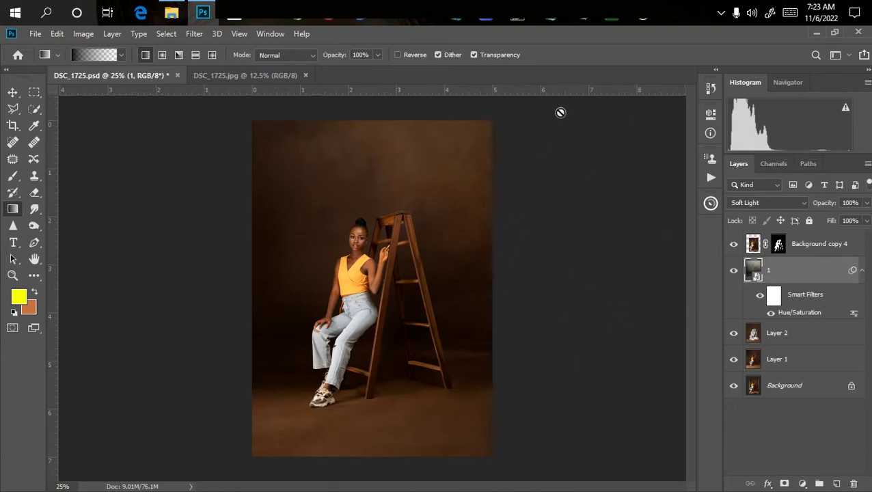
left_click(188, 37)
mouse_move(283, 183)
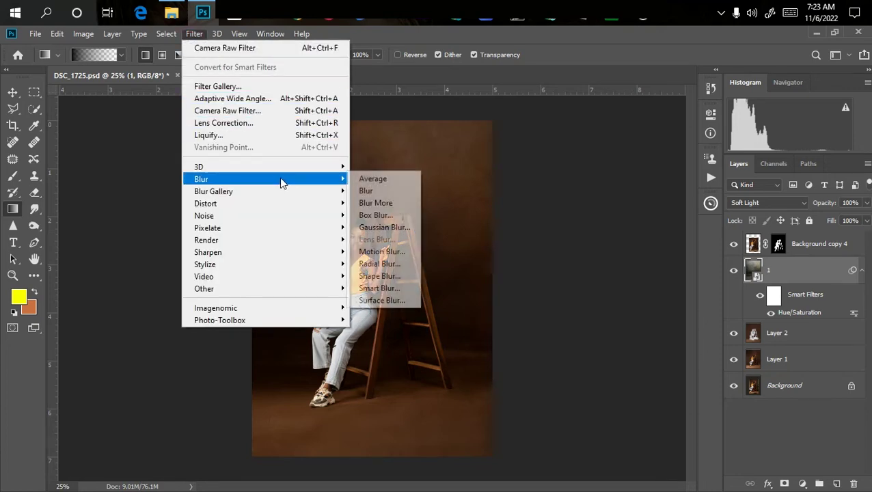
left_click(404, 227)
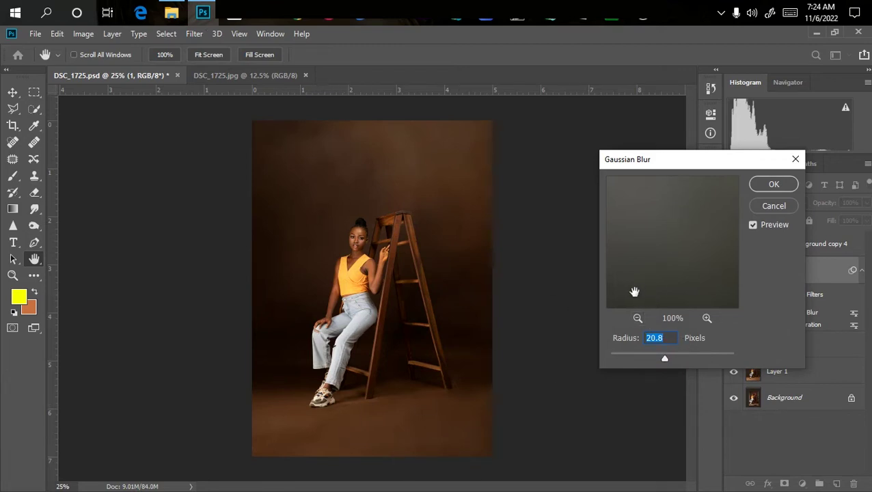
key("Return")
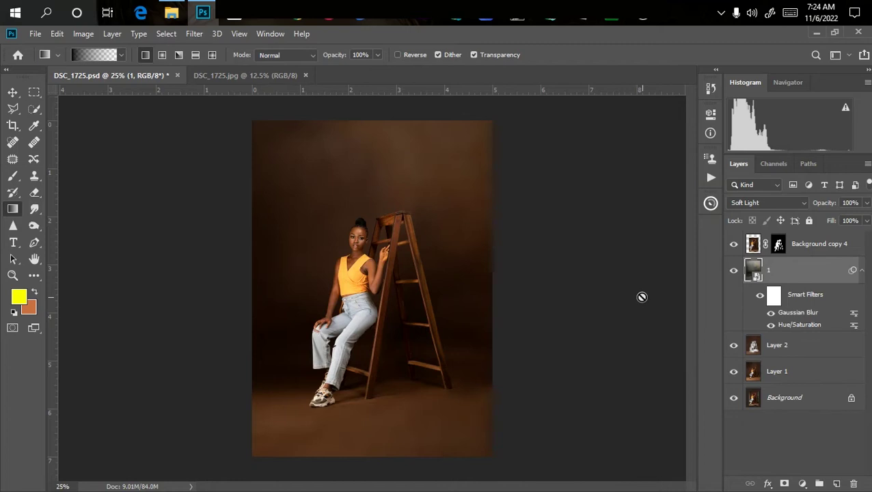
Step: Examine the blurred backdrop at several magnifications and compare the composite with the finished reference DSC_1725.jpg
key("ctrl+plus")
key("ctrl+minus")
key("ctrl+minus")
key("ctrl+minus")
key("ctrl+plus")
key("ctrl+minus")
left_click(245, 75)
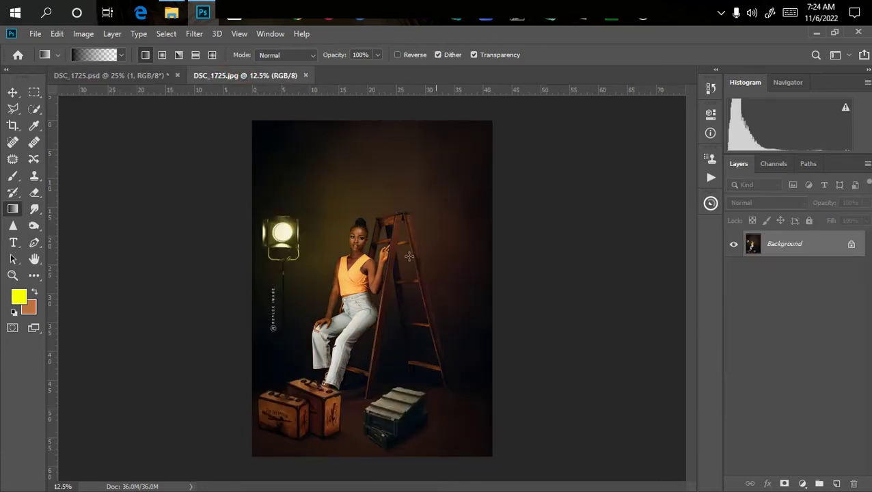
left_click(108, 74)
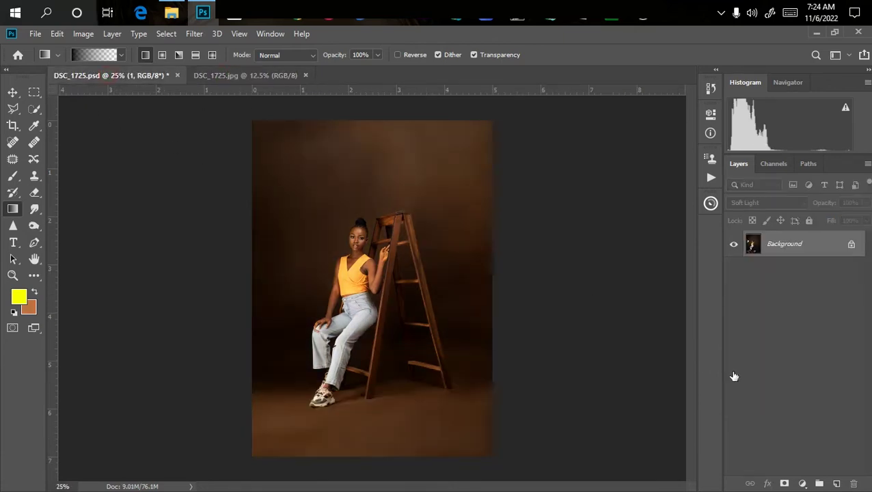
key("ctrl+plus")
key("ctrl+plus")
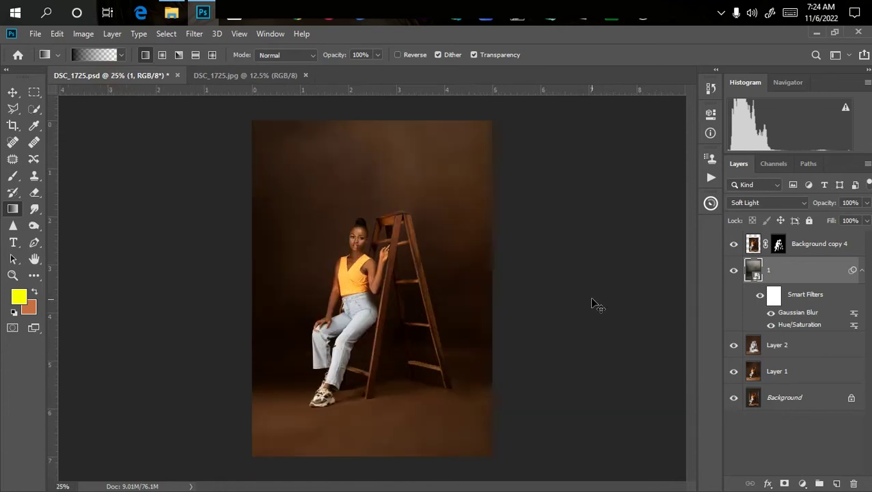
key("ctrl+minus")
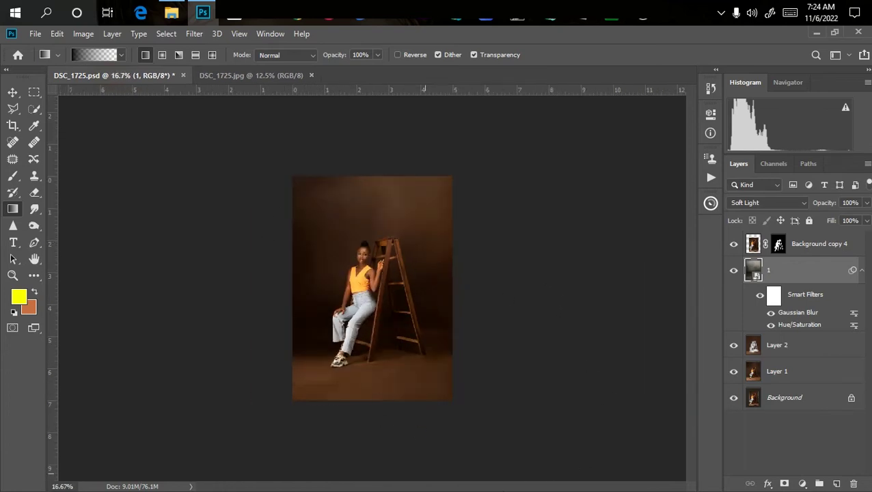
Step: Place the studio light image 3 from the pix folder into the DSC_1725.psd composite
left_click(12, 91)
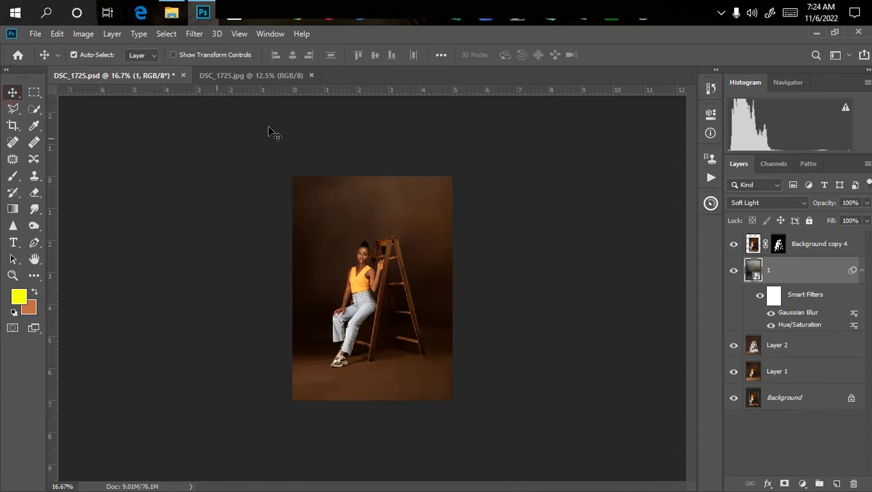
left_click(172, 14)
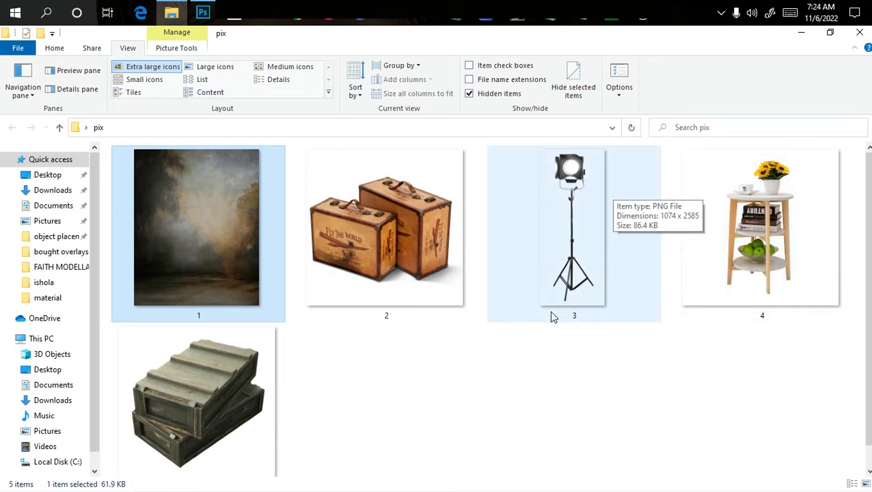
left_click(567, 298)
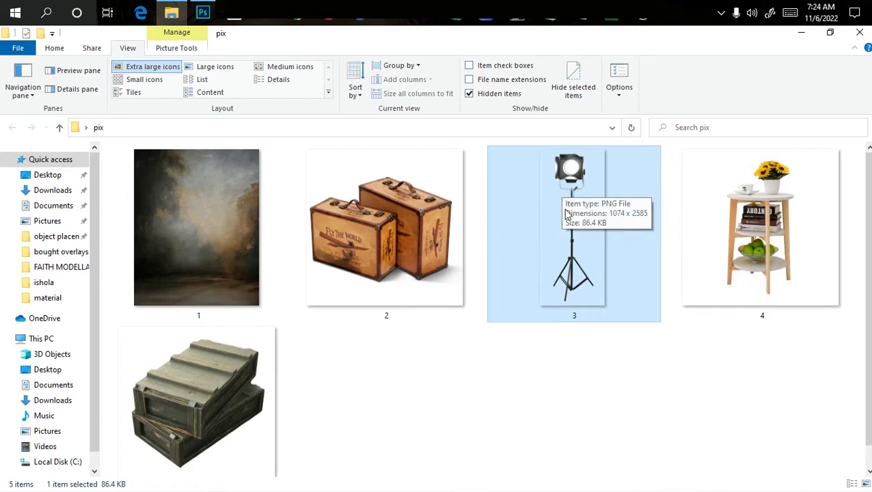
left_click_drag(560, 239, 410, 257)
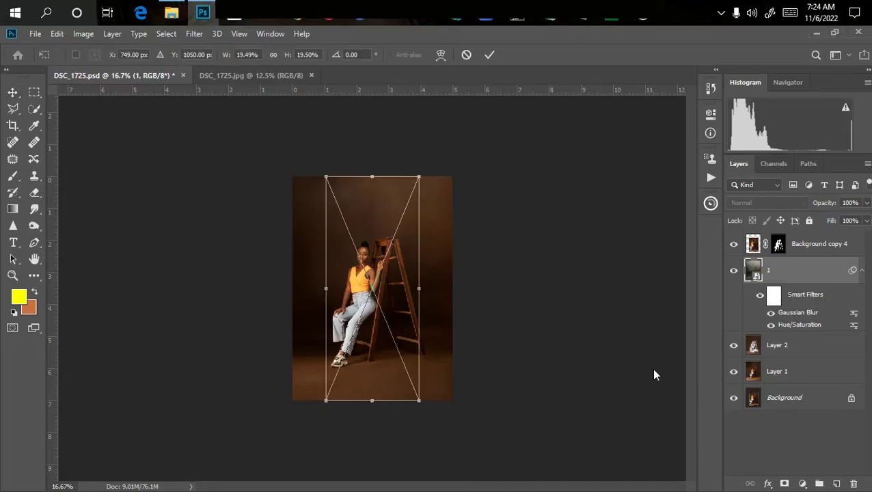
Step: Scale the placed studio light to about 11.5% and position it on the floor beside the seated woman, opposite the ladder
left_click_drag(420, 175, 370, 257)
left_click_drag(359, 329, 315, 312)
left_click_drag(279, 381, 287, 370)
left_click_drag(341, 239, 342, 238)
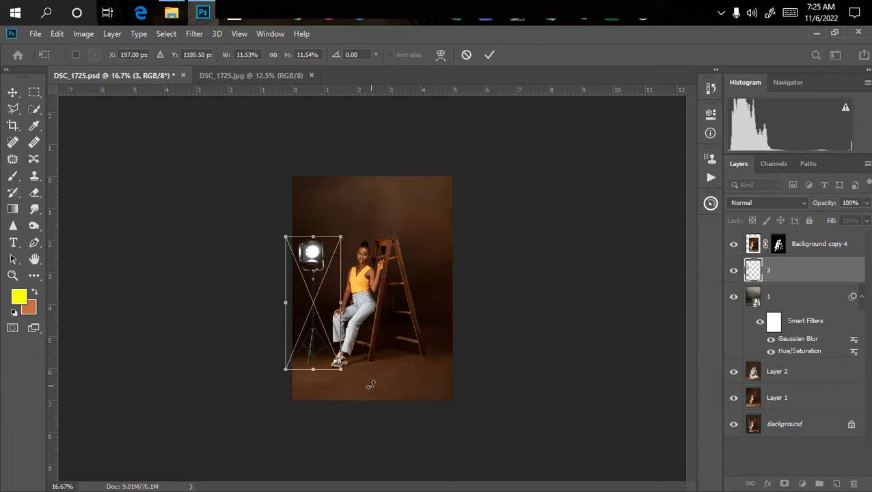
key("Return")
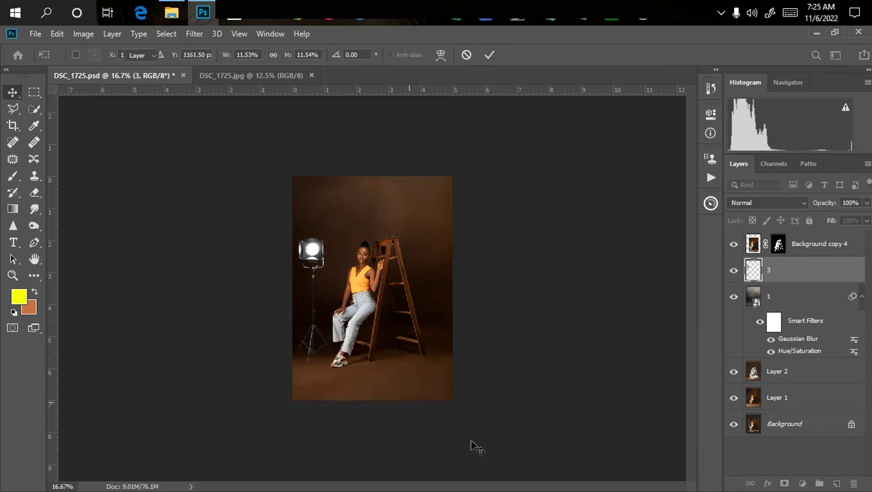
Step: Nudge the studio light slightly outward from the woman and slightly down so its tripod sits on the floor
key("ctrl+plus")
key("ctrl+plus")
key("ctrl+plus")
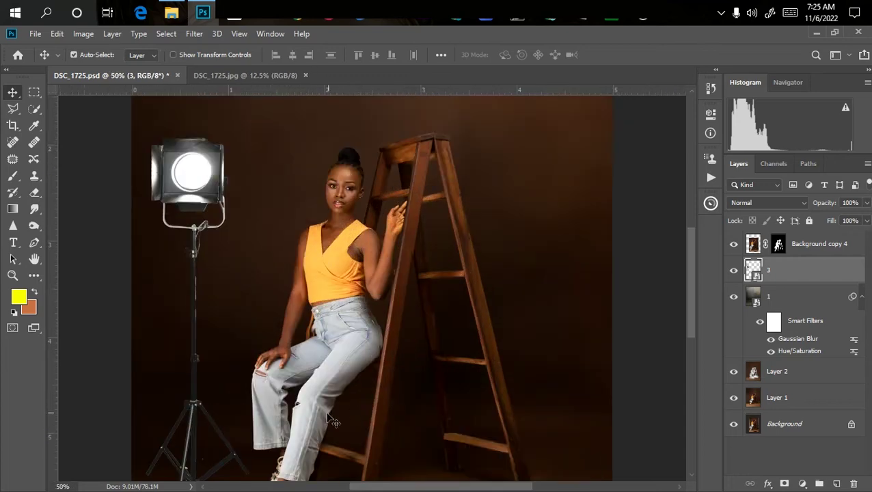
key("ctrl+minus")
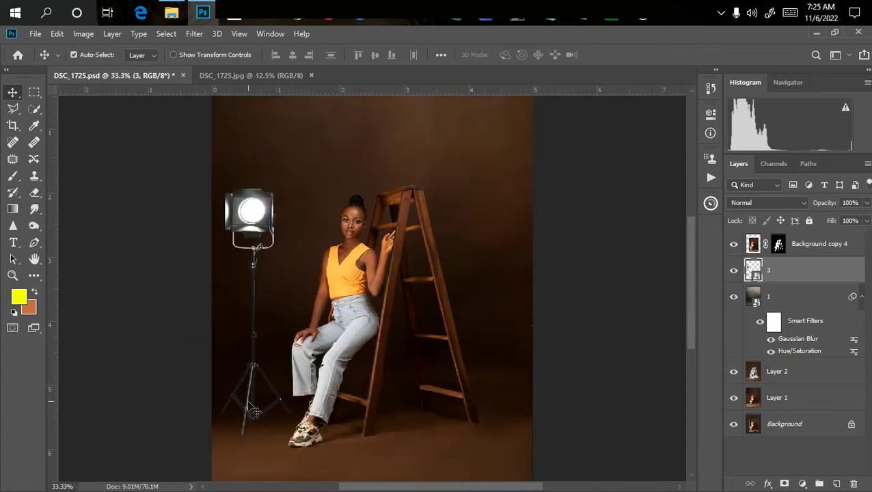
key("shift+Left")
key("shift+Left")
key("Down")
key("Down")
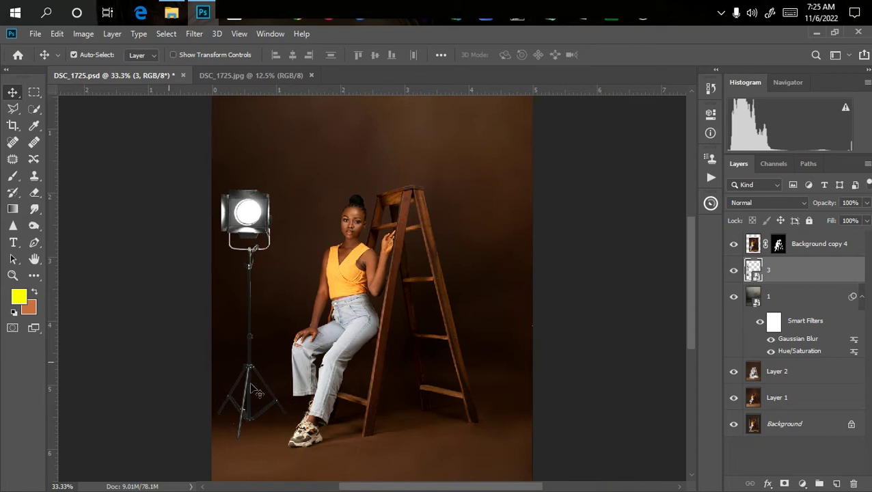
Step: Examine the studio light's head, stand and tripod legs against the backdrop at several magnifications
key("ctrl")
key("ctrl+equal")
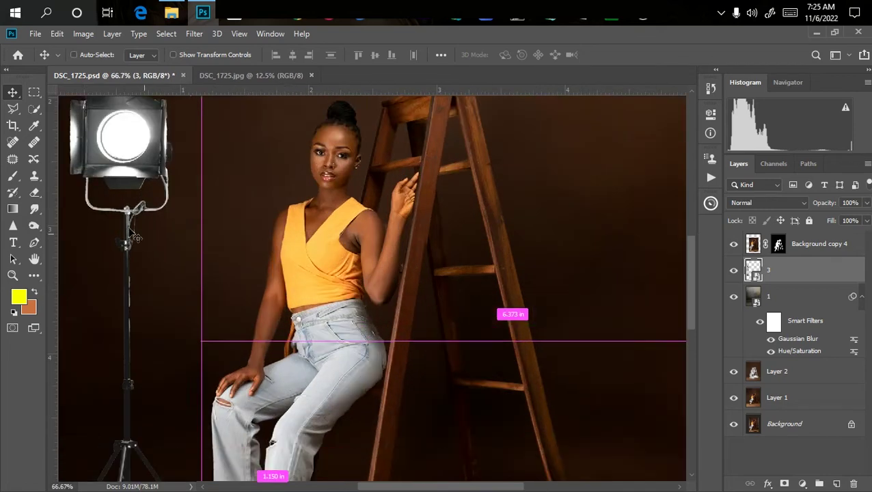
left_click_drag(167, 249, 358, 184)
key("ctrl+equal")
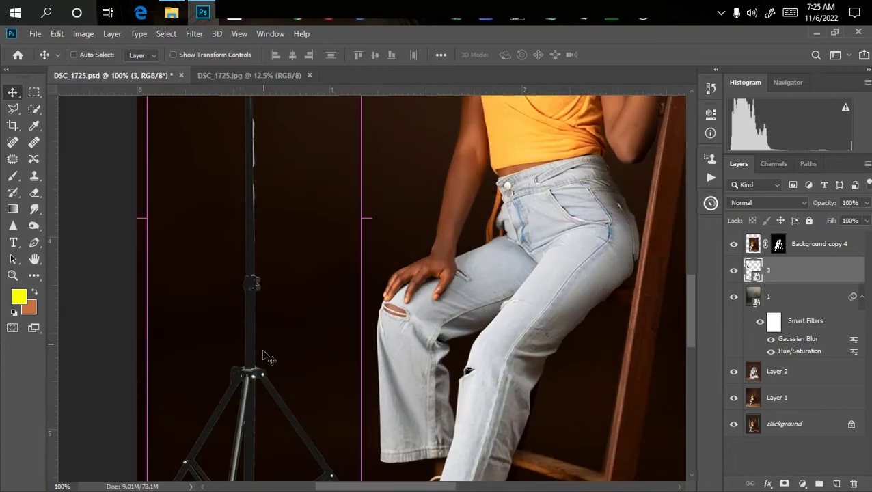
key("ctrl+equal")
key("ctrl+minus")
key("ctrl+minus")
key("ctrl+minus")
key("ctrl+minus")
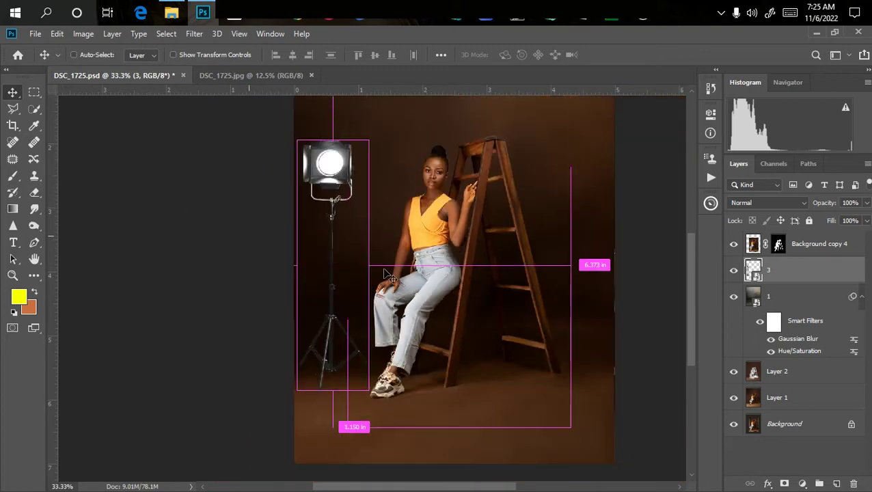
key("ctrl+minus")
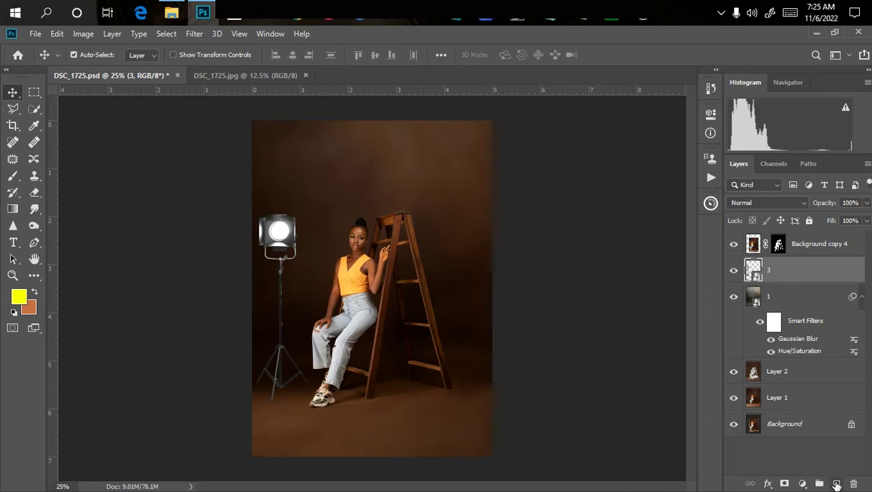
Step: Add a new layer above the studio light and set the Brush's foreground colour to black, 000000
left_click(837, 484)
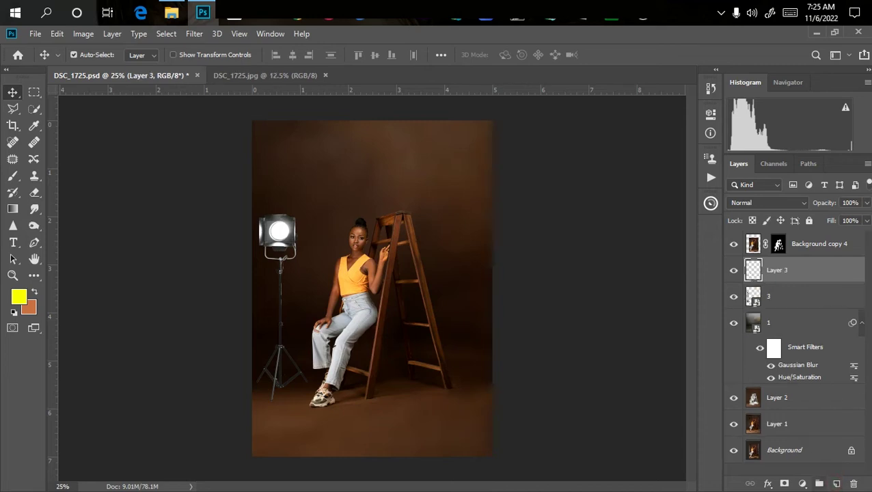
left_click(11, 178)
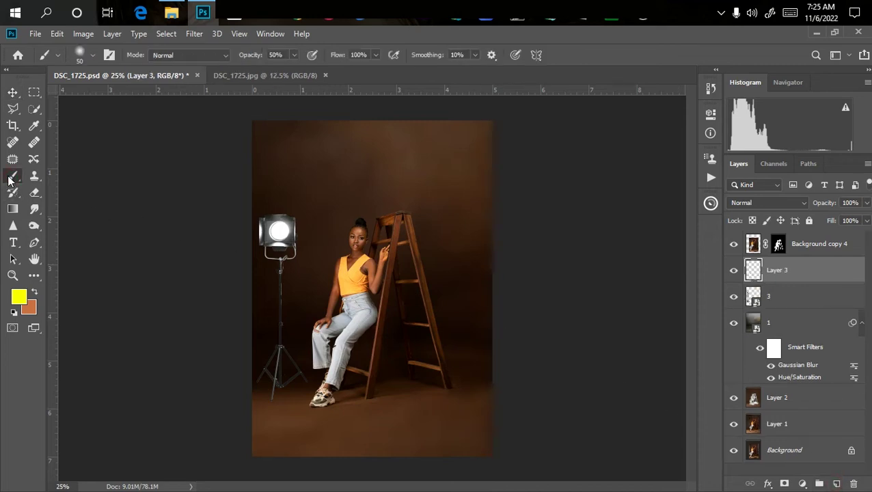
left_click(18, 296)
left_click(725, 361)
type("000000")
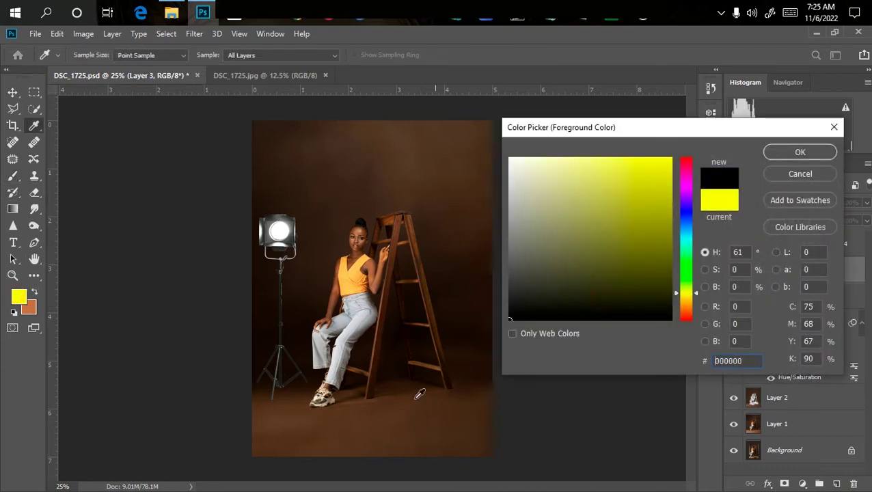
key("Return")
Step: Paint black over the studio light's pole and tripod legs with the Brush at 100% opacity
key("ctrl+plus")
left_click_drag(241, 331, 234, 107)
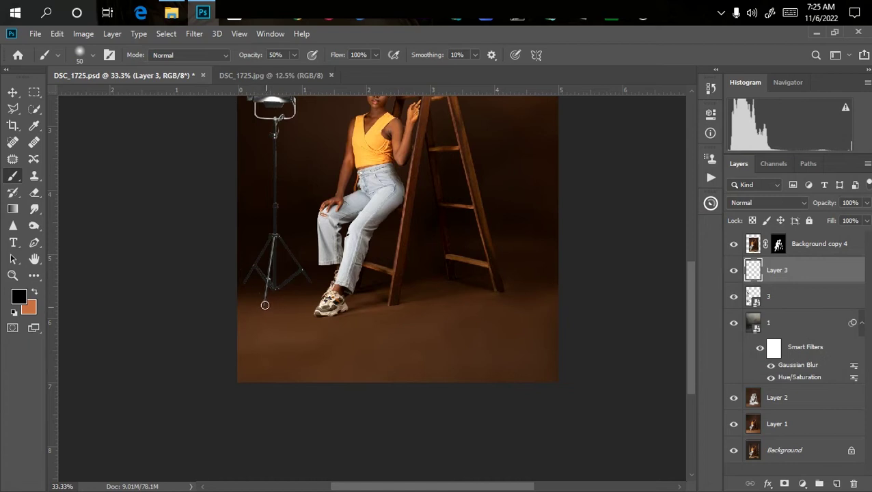
left_click_drag(264, 308, 274, 261)
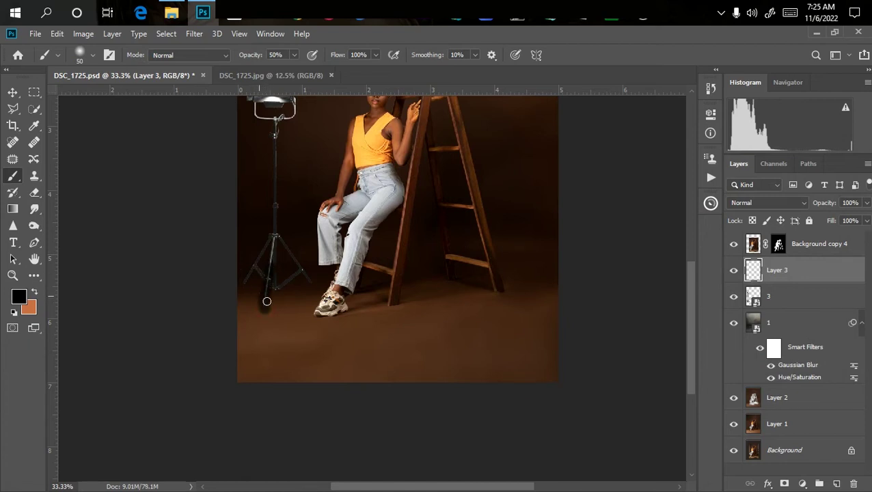
key("ctrl+z")
left_click(294, 55)
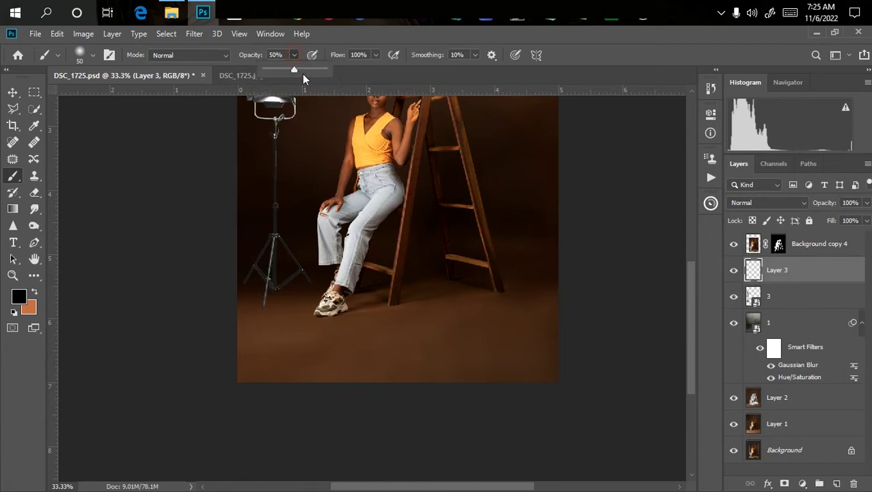
left_click(279, 181)
mouse_move(274, 248)
left_mouse_down()
mouse_move(264, 300)
mouse_move(271, 281)
mouse_move(280, 285)
mouse_move(261, 303)
mouse_move(246, 285)
mouse_move(269, 240)
left_mouse_up()
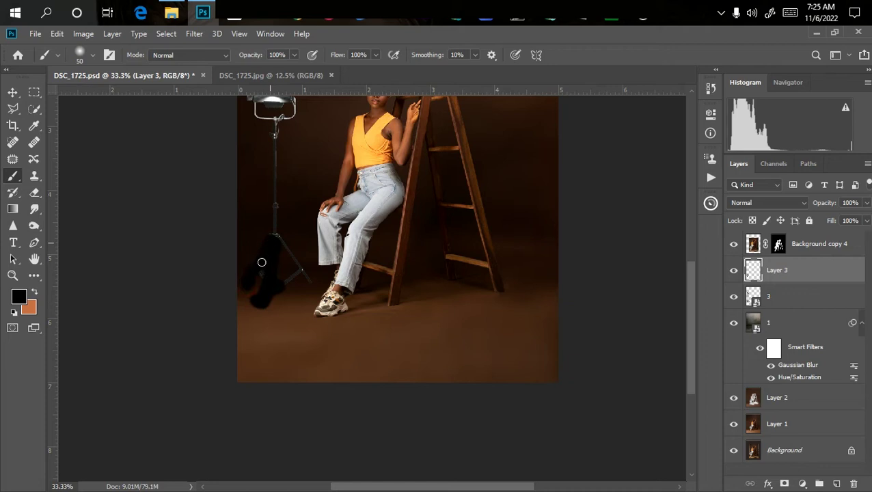
mouse_move(284, 276)
left_mouse_down()
mouse_move(307, 277)
mouse_move(281, 239)
left_mouse_up()
left_click_drag(275, 129, 274, 240)
scroll(263, 205, "up", 3)
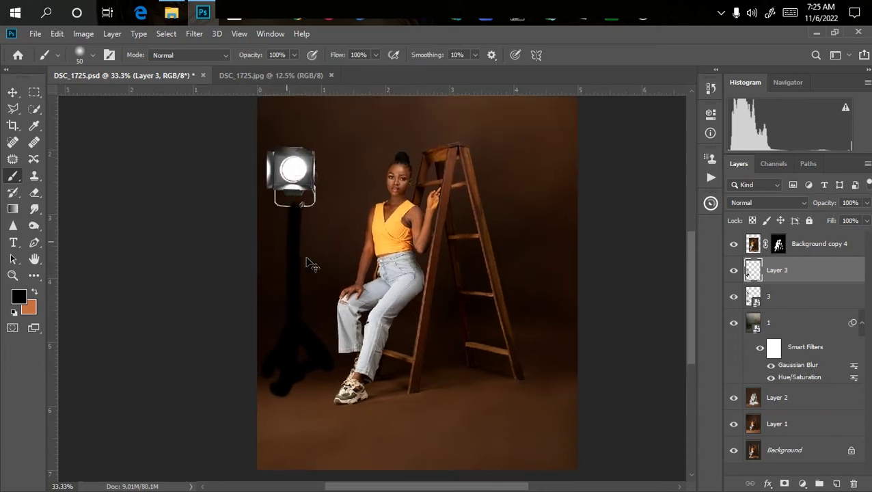
scroll(305, 259, "down", 2)
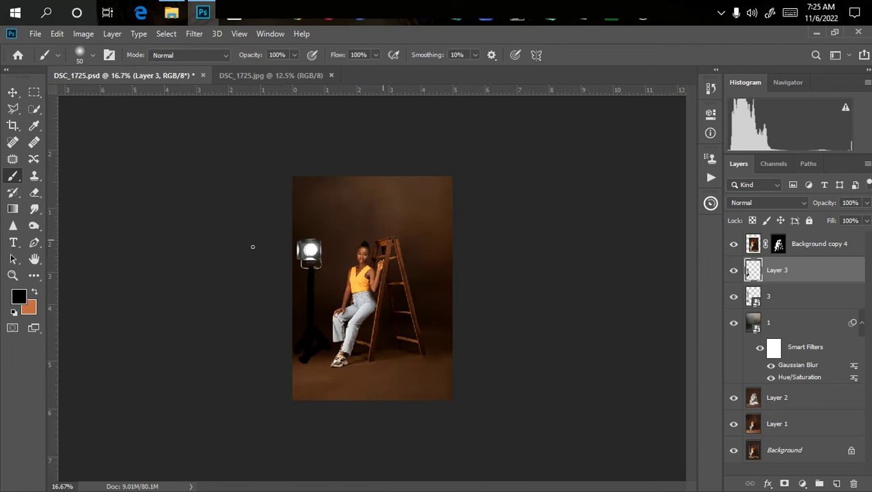
Step: Clip the black paint layer to the studio light layer and lower its opacity to 85%
right_click(781, 275)
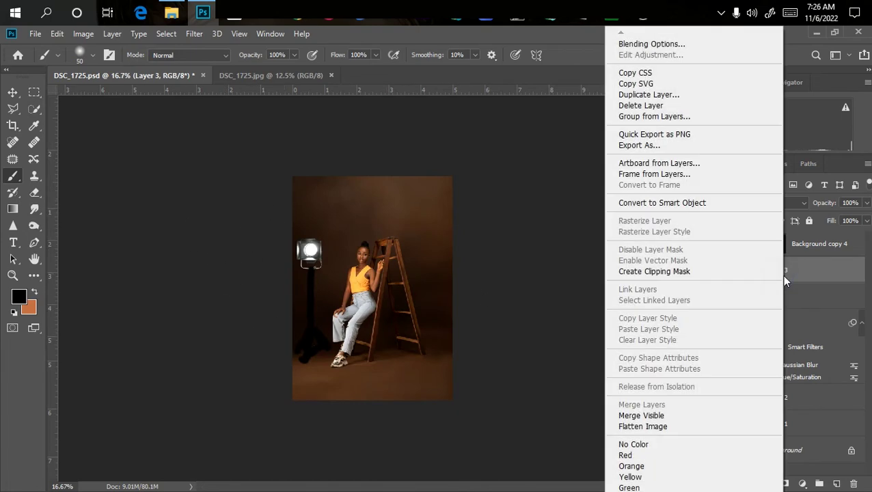
left_click(649, 273)
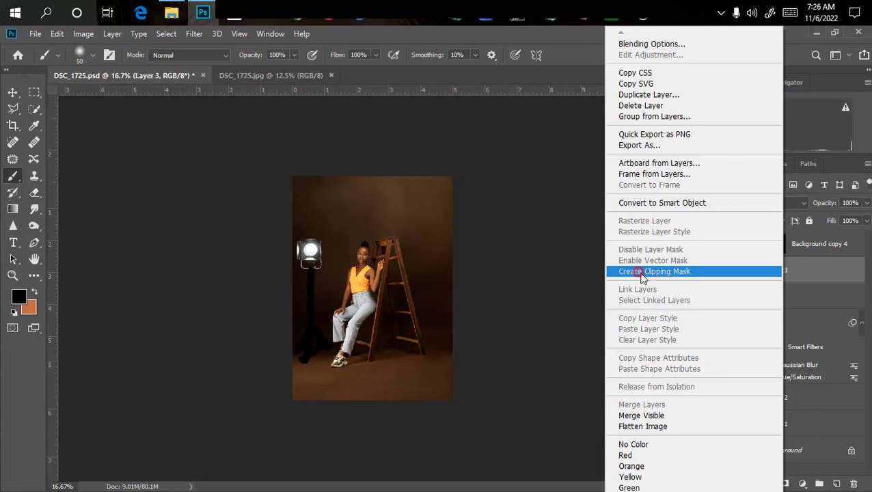
scroll(411, 391, "up", 2)
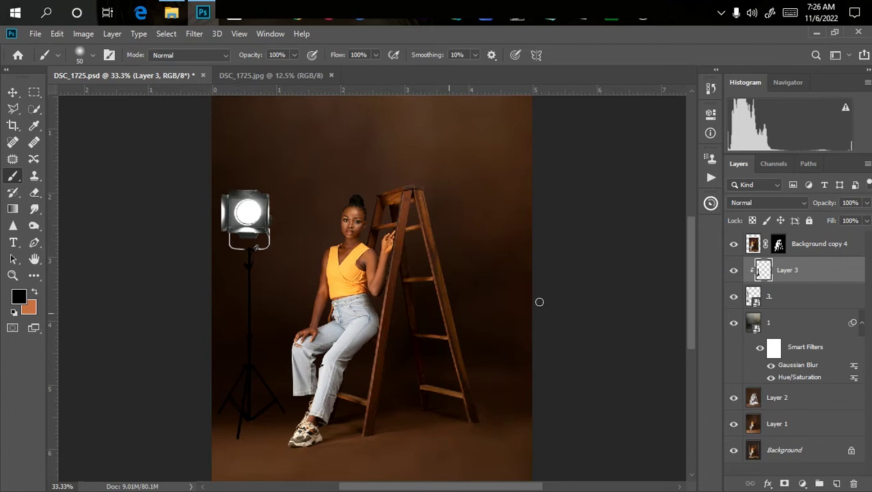
left_click(865, 203)
left_click_drag(863, 217, 857, 217)
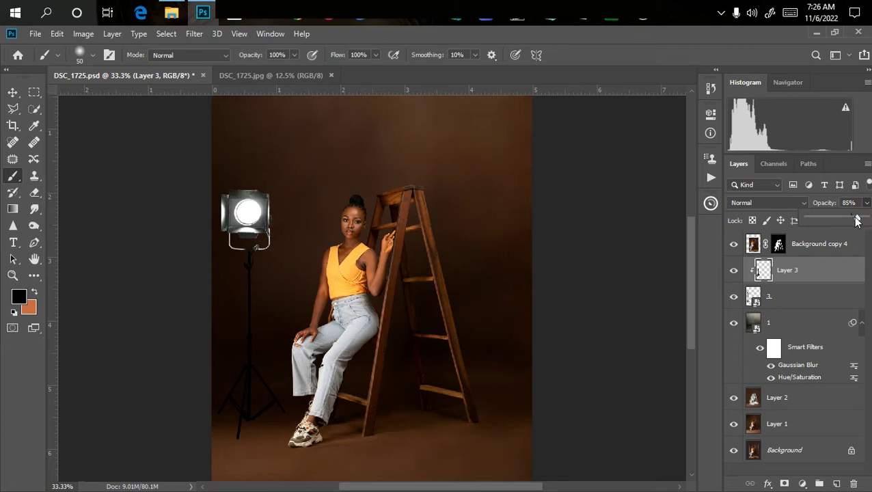
Step: Examine the darkened light stand at several magnifications and compare the composite with and without the studio light
key("ctrl+minus")
key("ctrl+minus")
key("ctrl+minus")
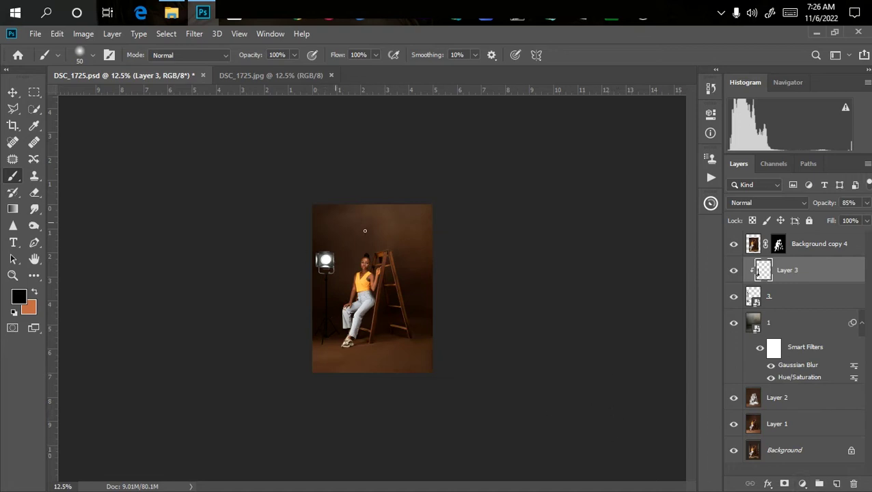
key("ctrl+equal")
key("ctrl+equal")
key("ctrl+equal")
key("ctrl+minus")
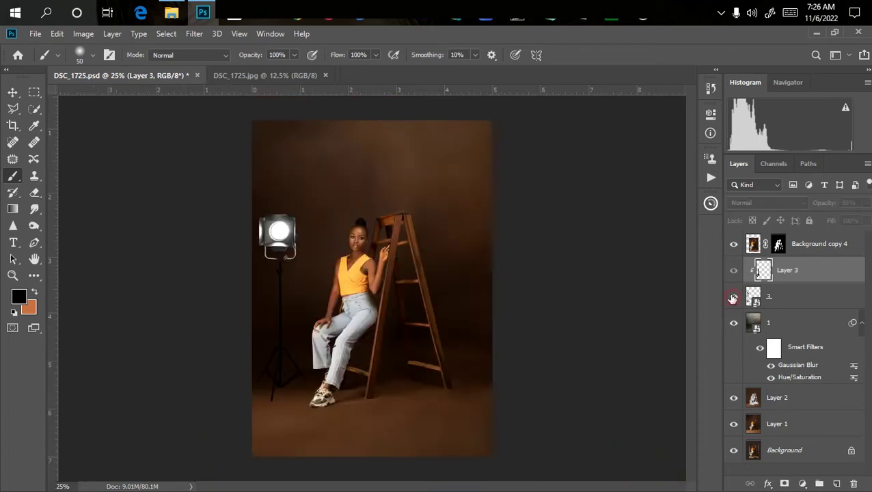
left_click(732, 302)
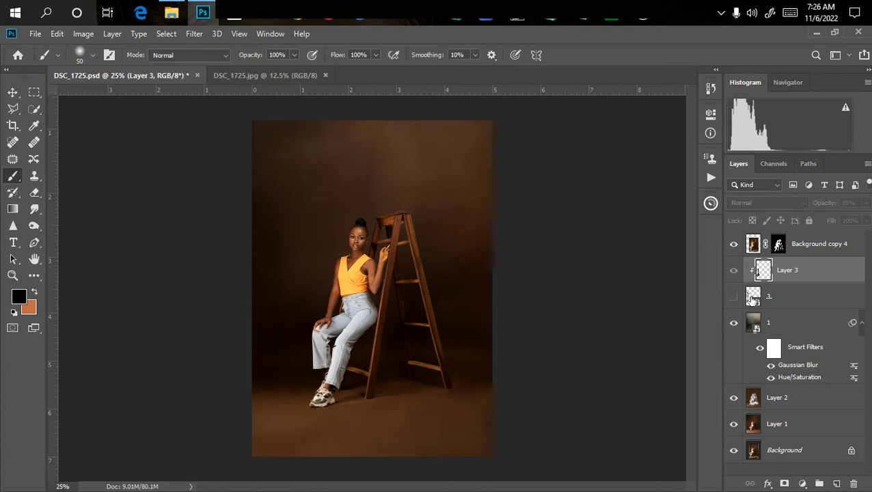
left_click(733, 302)
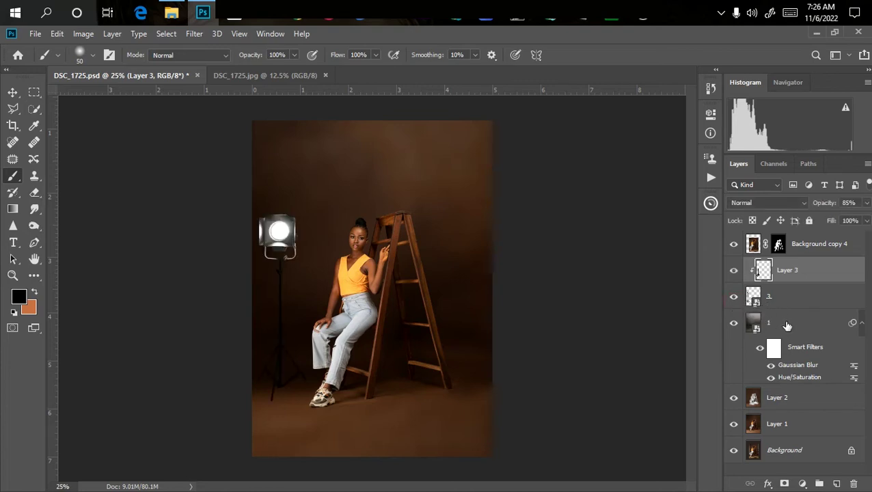
Step: Add a new layer directly above the backdrop layer 1 and paint black contact shadows at the light stand's feet with a 30 px Brush
left_click(781, 325)
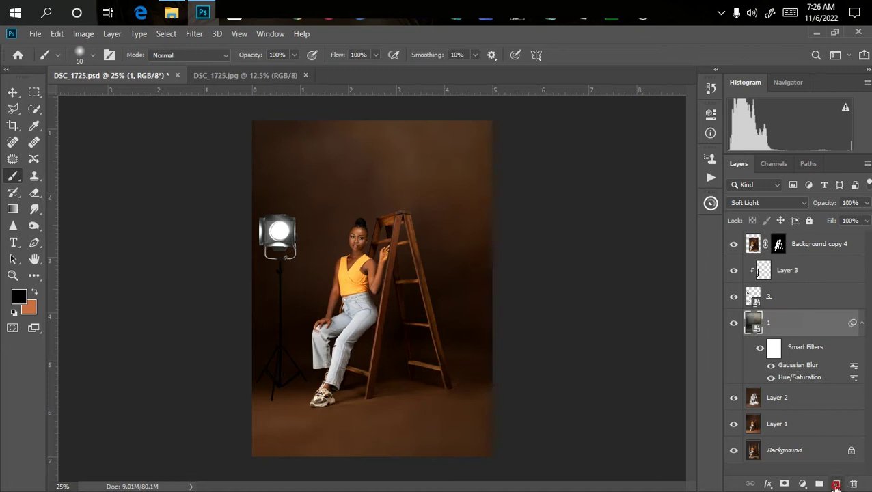
left_click(836, 484)
key("ctrl+plus")
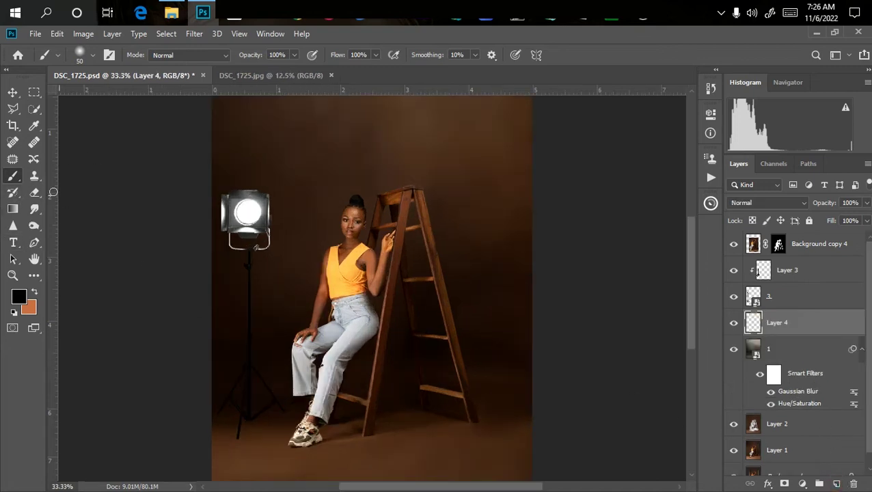
key("ctrl+plus")
scroll(270, 218, "down", 1)
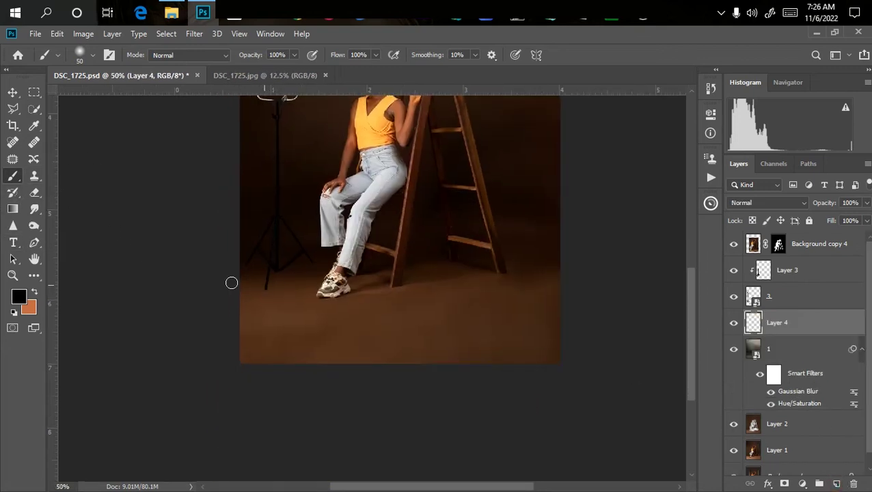
key("ctrl+plus")
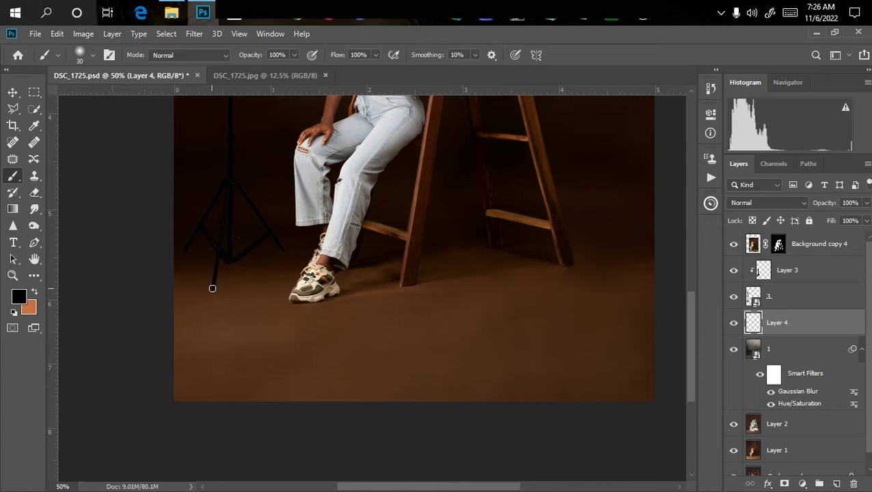
left_click_drag(219, 283, 221, 278)
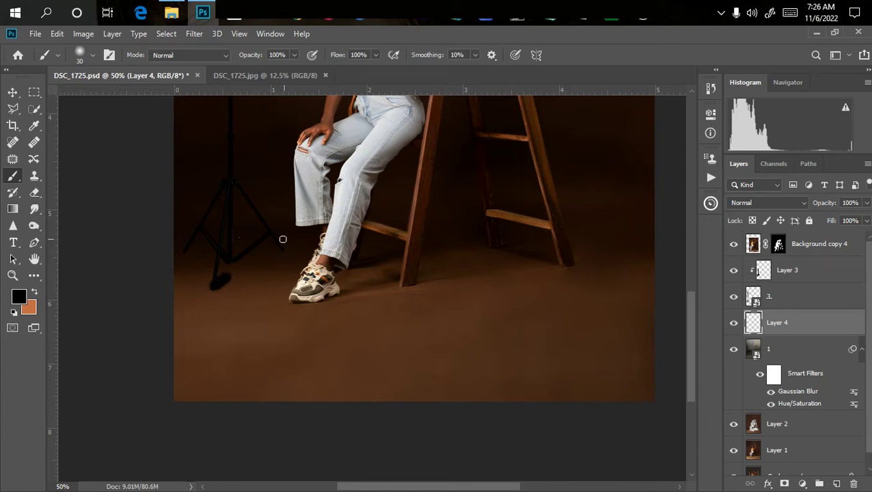
left_click(280, 250)
scroll(348, 309, "down", 3)
scroll(342, 329, "up", 3)
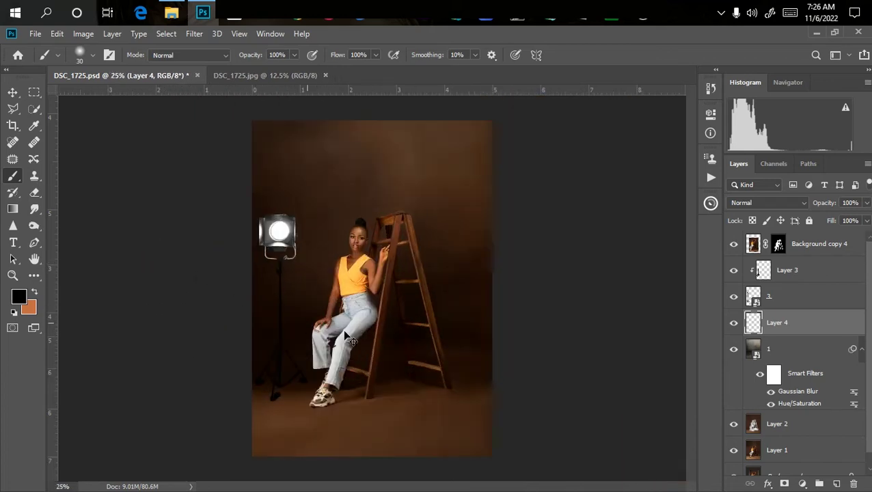
Step: Apply a Gaussian Blur with a radius of 8.8 pixels to the painted contact shadows
scroll(268, 291, "down", 3)
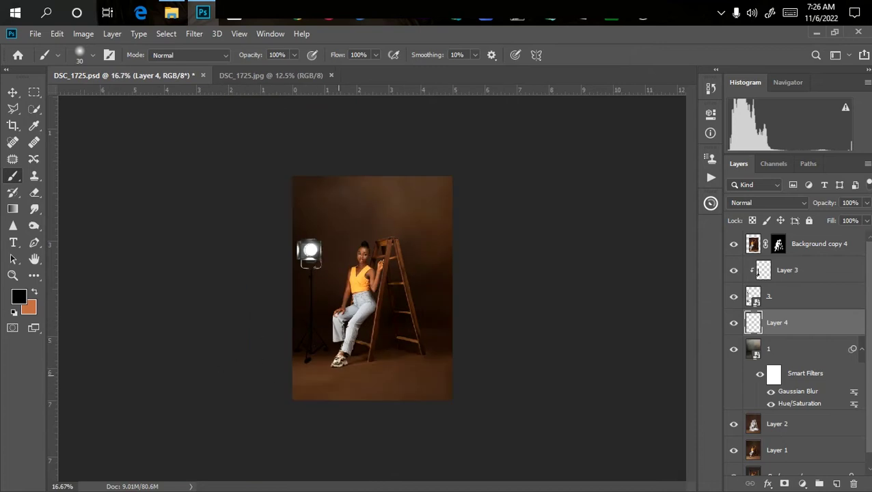
left_click(194, 33)
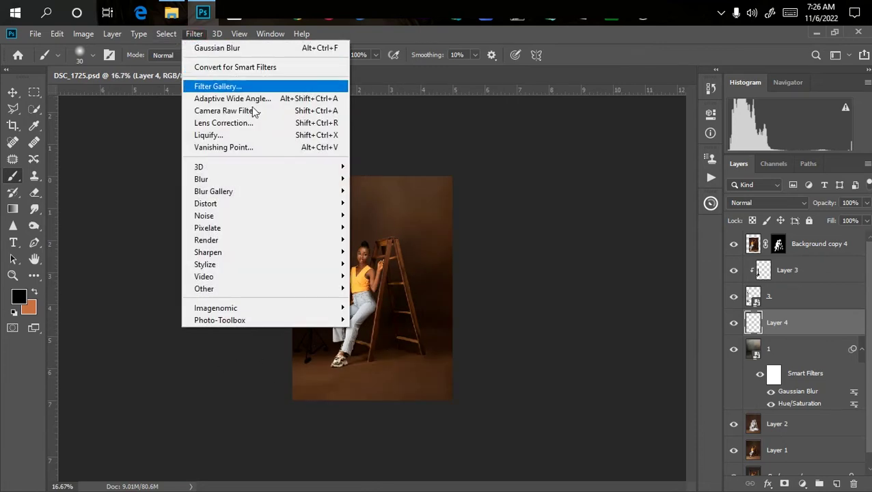
mouse_move(318, 179)
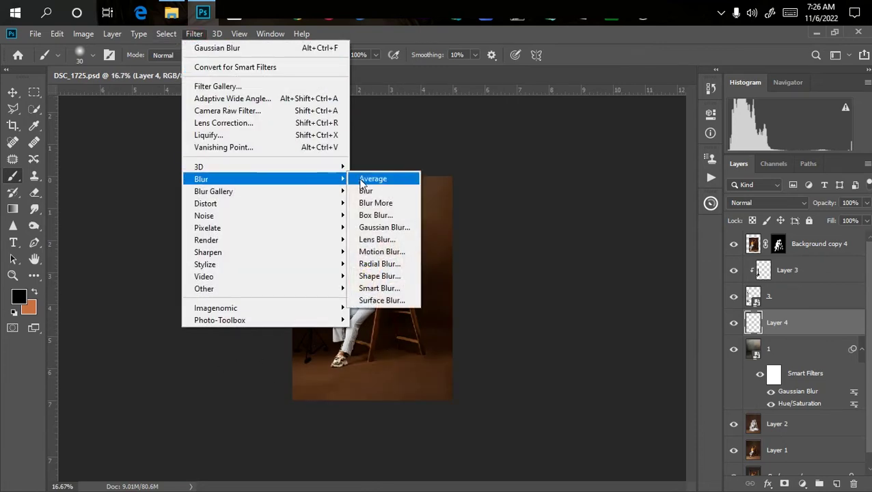
left_click(365, 227)
scroll(333, 358, "up", 2)
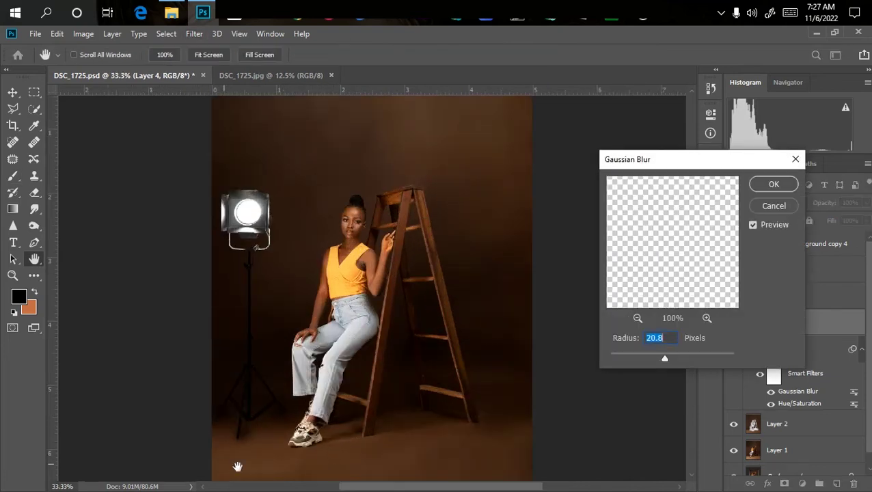
scroll(288, 417, "up", 1)
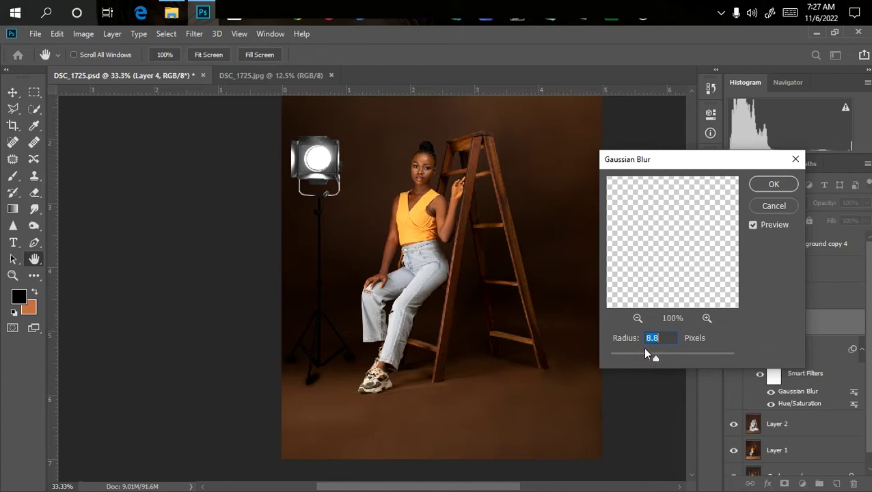
key("Return")
key("b")
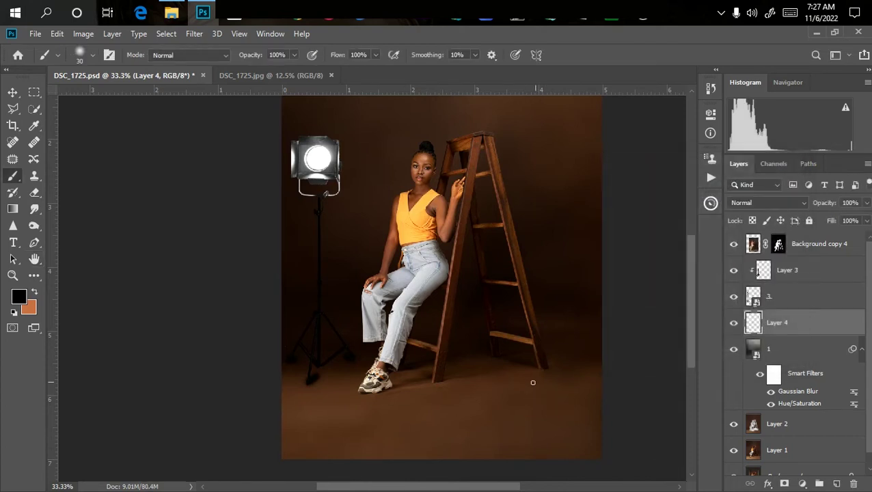
Step: Add a layer mask to the contact shadow layer and set the Brush opacity to 60%
scroll(536, 382, "up", 1)
scroll(314, 395, "up", 1)
scroll(314, 395, "down", 1)
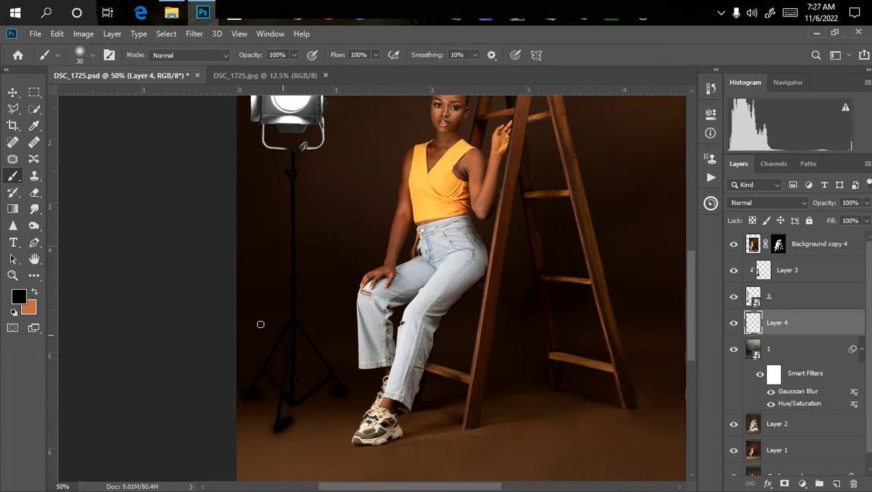
left_click_drag(288, 359, 336, 225)
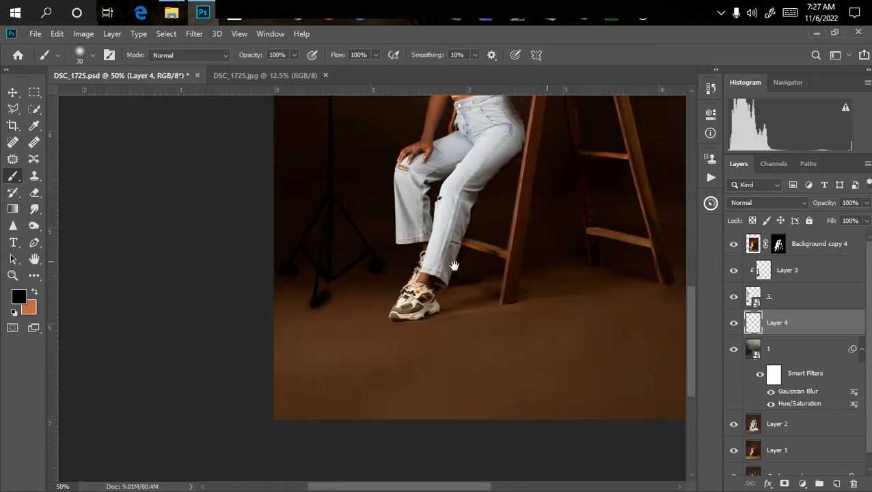
left_click(784, 484)
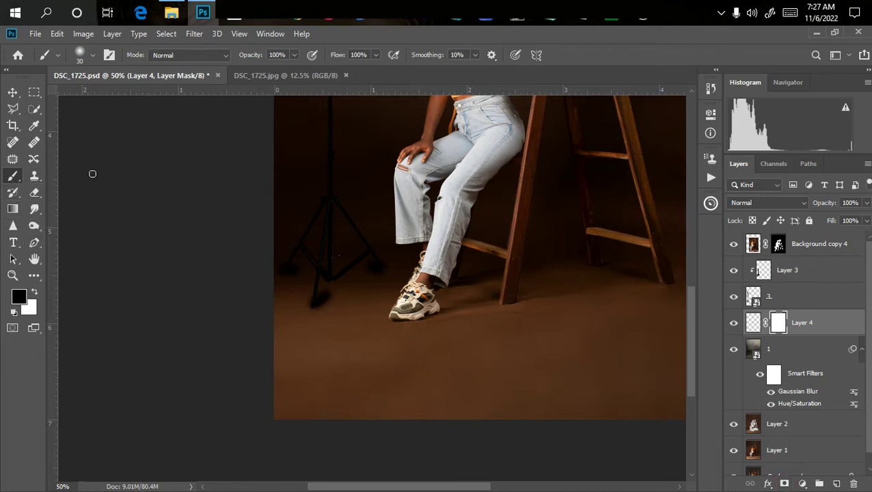
left_click(293, 55)
left_click_drag(270, 74, 267, 74)
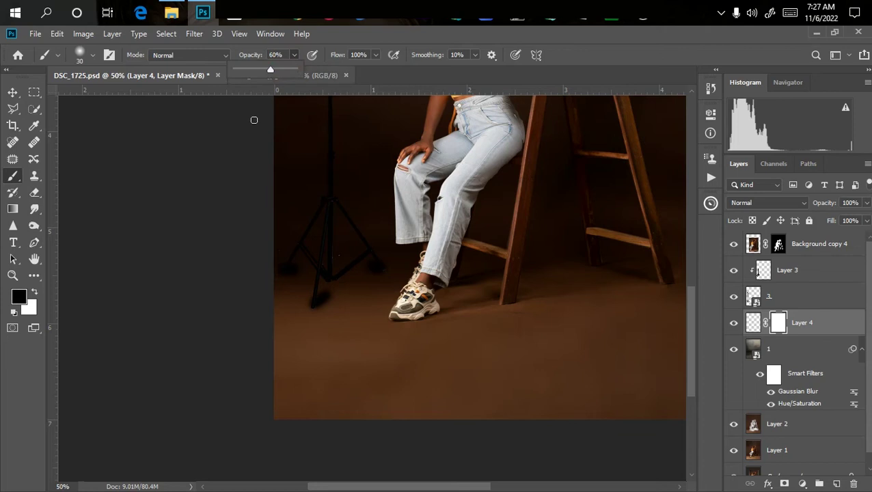
Step: Paint black on the layer mask around each tripod foot to trim the excess contact shadow
key("ctrl+plus")
mouse_move(281, 308)
left_mouse_down()
mouse_move(287, 298)
mouse_move(294, 305)
left_mouse_up()
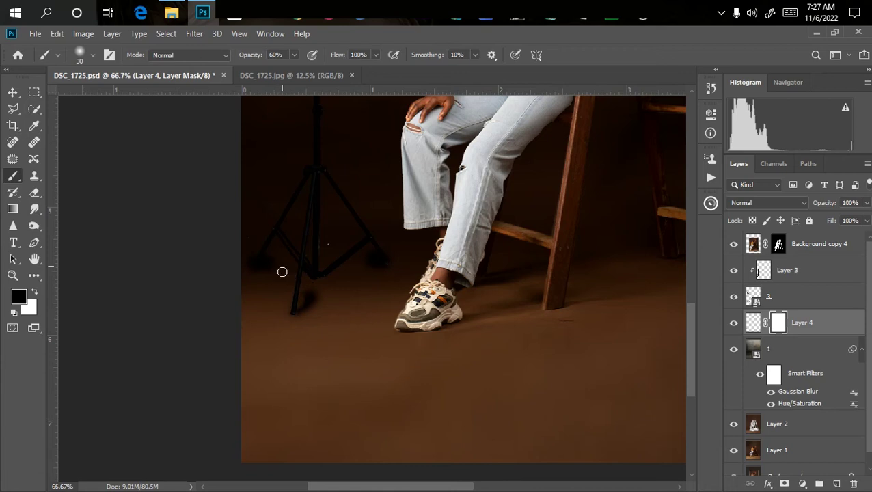
mouse_move(287, 290)
left_mouse_down()
mouse_move(301, 284)
mouse_move(310, 303)
mouse_move(305, 315)
left_mouse_up()
key("ctrl+z")
left_click_drag(374, 266, 361, 259)
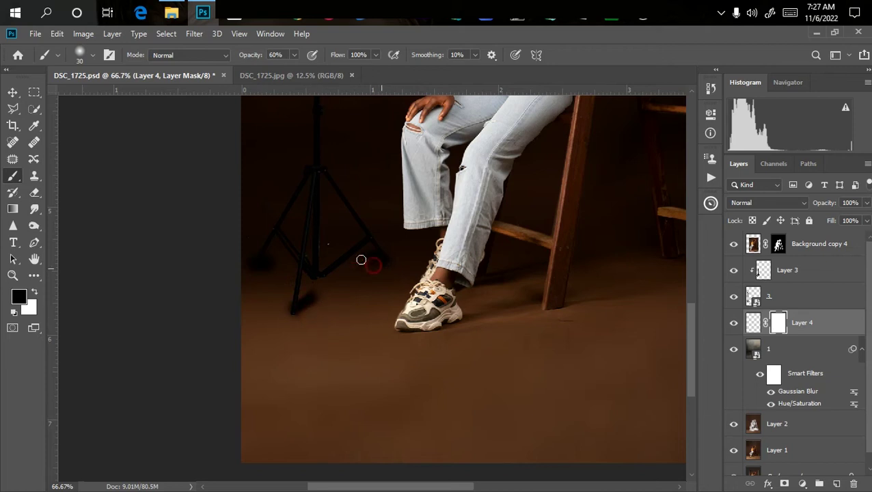
left_click_drag(255, 273, 270, 269)
scroll(625, 394, "down", 2)
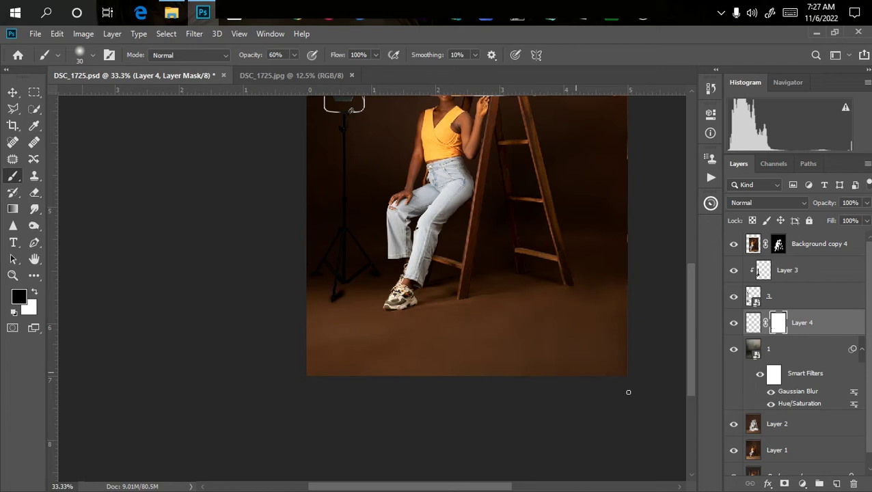
Step: Lower the contact shadow layer's opacity to 60%
left_click(866, 203)
left_click_drag(866, 219, 846, 222)
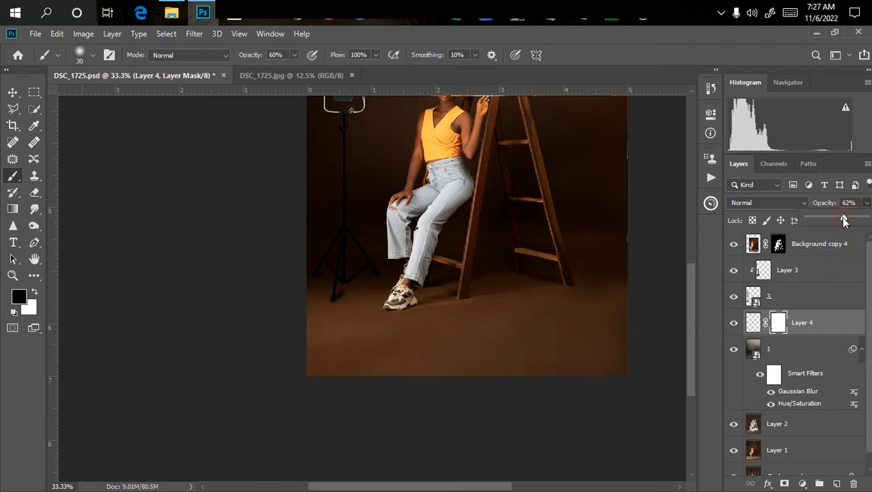
left_click_drag(842, 222, 841, 222)
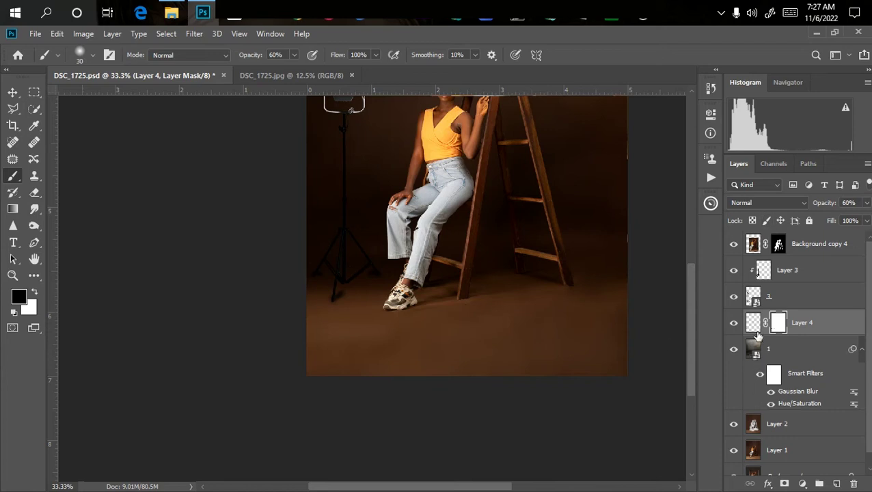
Step: Soften the contact shadow layer's mask with a Gaussian Blur
left_click(193, 34)
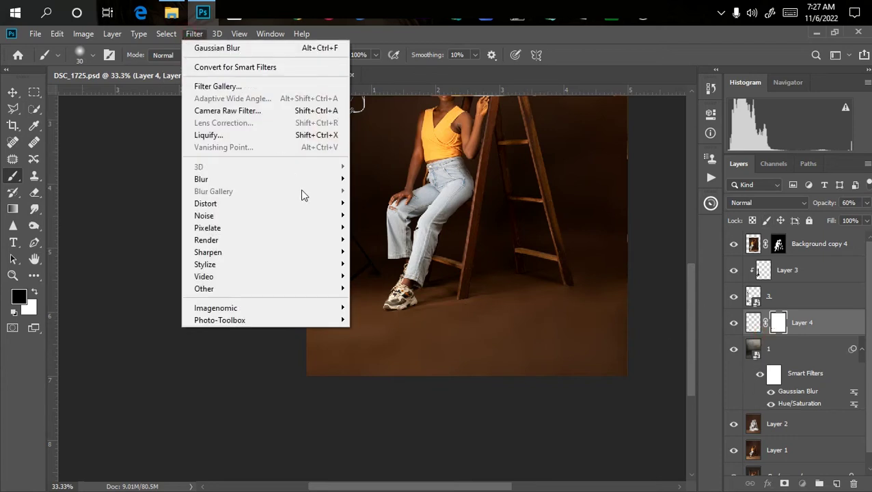
mouse_move(334, 179)
left_click(394, 227)
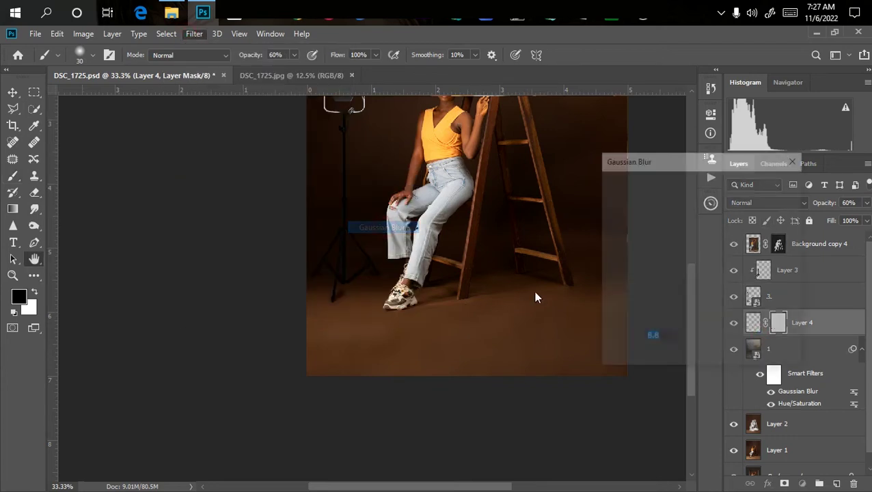
left_click_drag(657, 359, 662, 354)
key("Return")
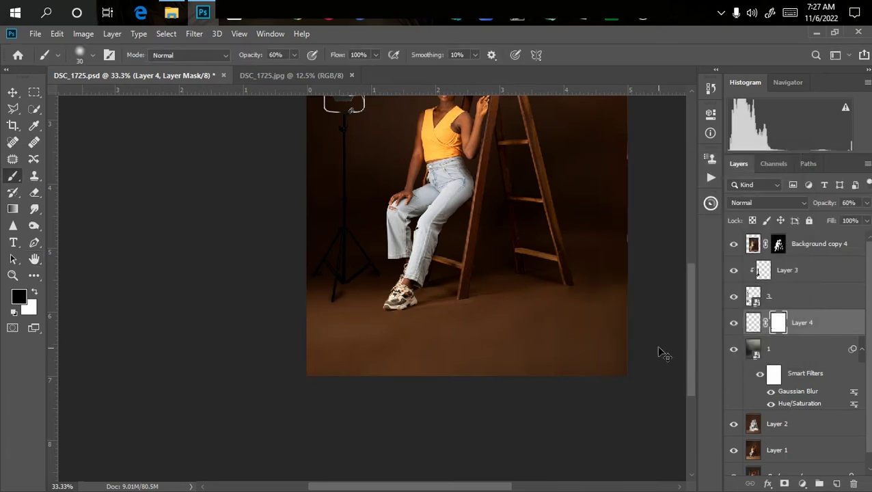
Step: Examine the light stand's contact shadows in the whole composite at several magnifications
key("ctrl+minus")
key("ctrl+plus")
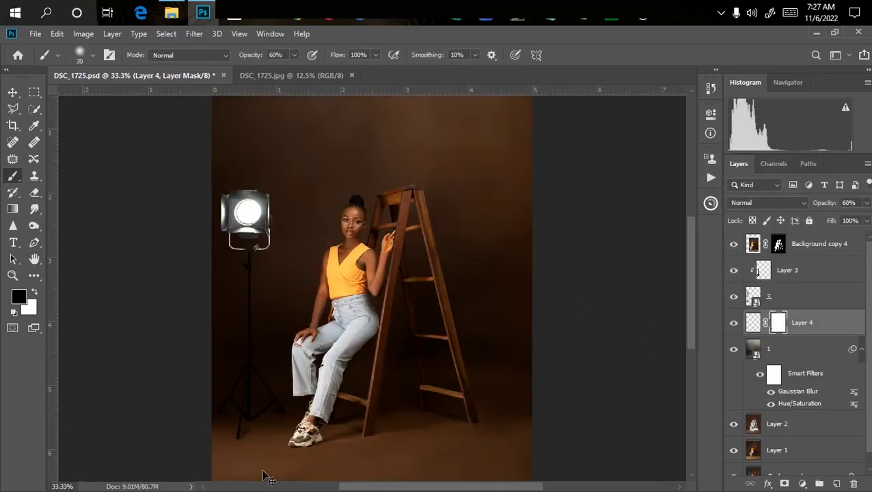
key("ctrl+minus")
key("ctrl+minus")
key("ctrl+minus")
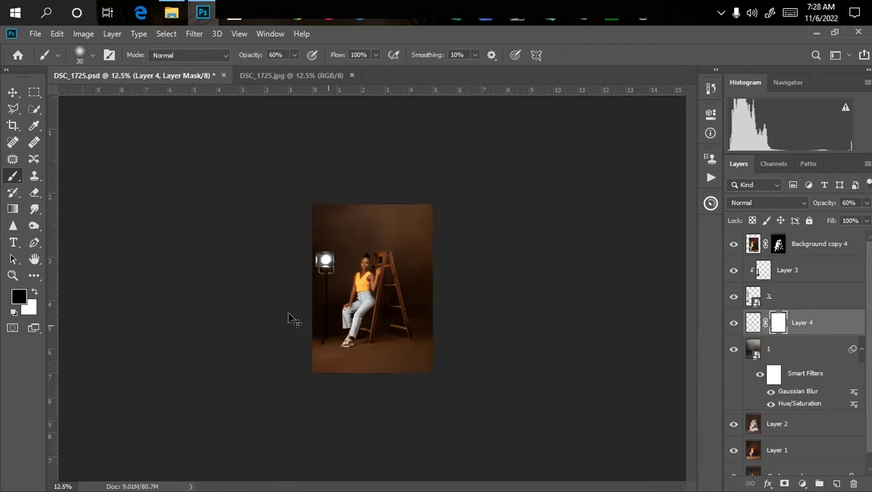
key("ctrl+plus")
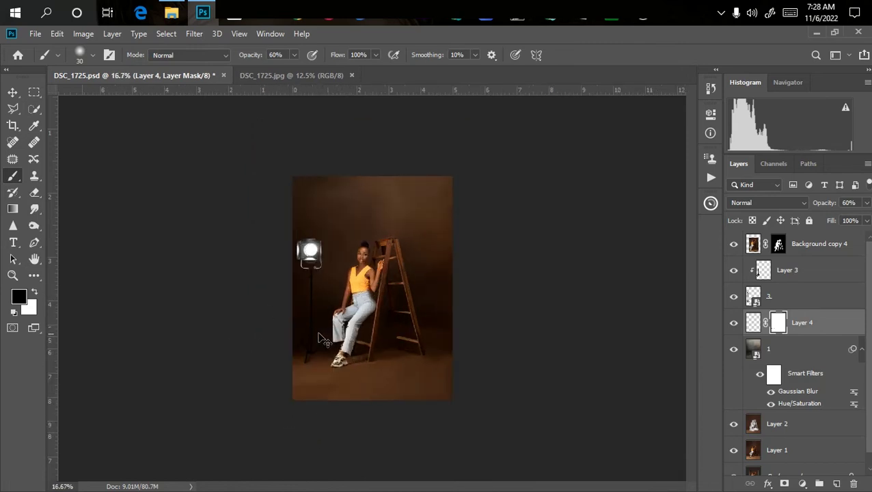
key("ctrl+minus")
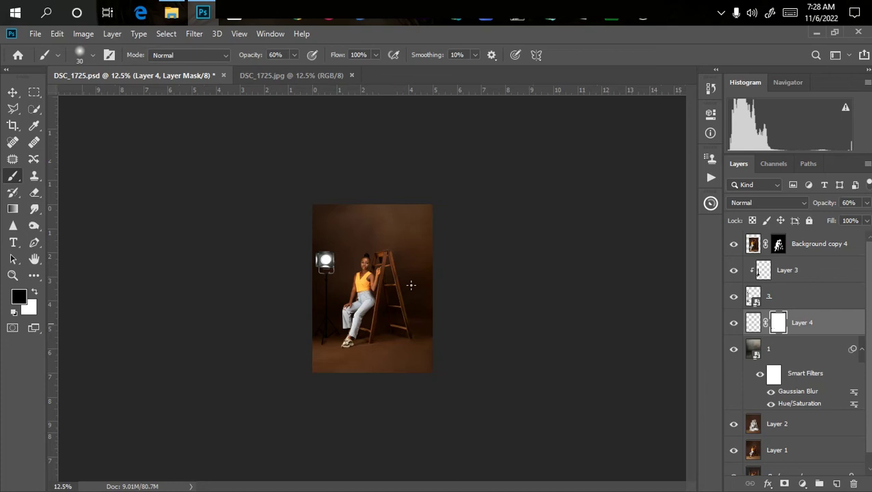
key("ctrl+plus")
key("ctrl+plus")
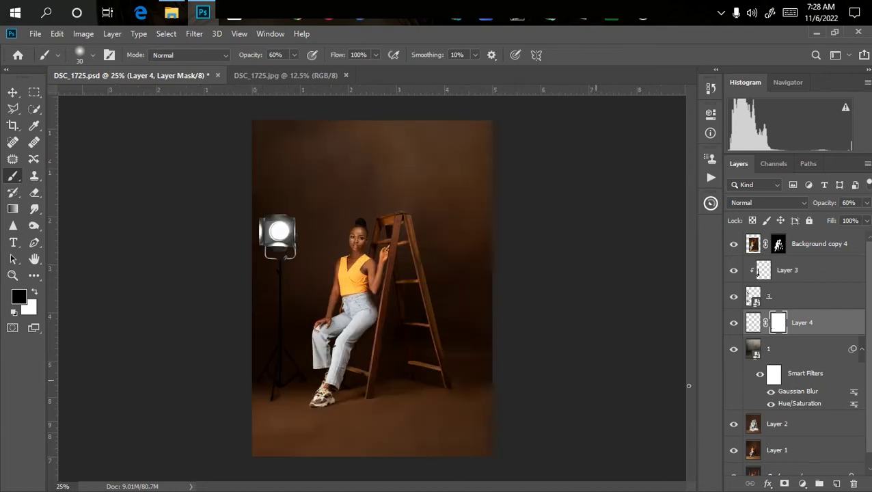
Step: Add a new layer above the clipped black paint layer and set the Brush's foreground colour to yellow, fcff00
left_click(808, 273)
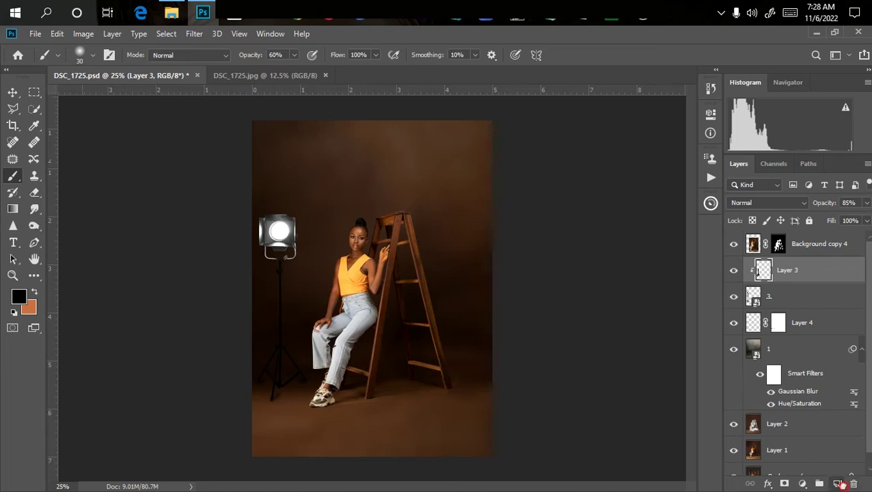
left_click(838, 484)
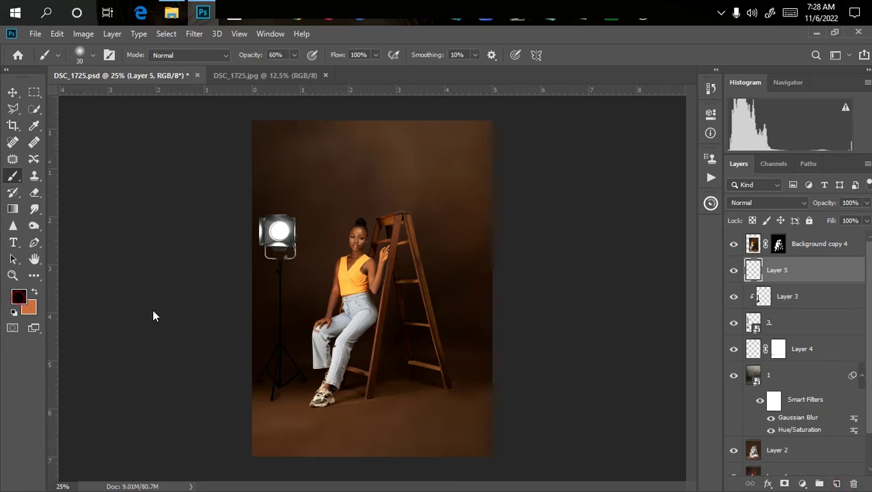
left_click(18, 296)
left_click(597, 227)
left_click_drag(638, 181, 738, 99)
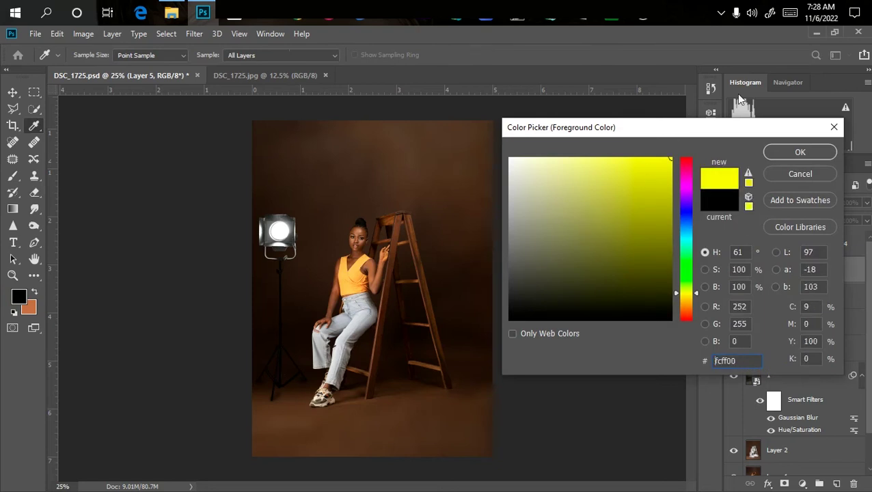
key("Return")
key("b")
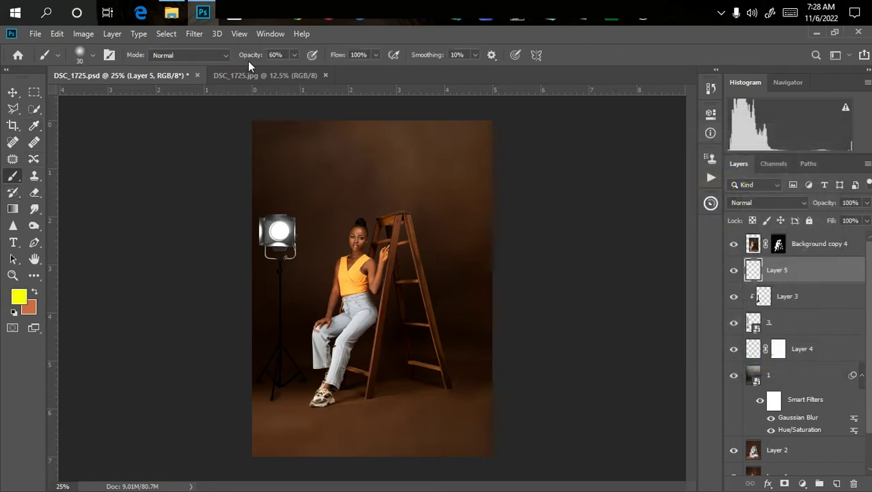
Step: Set the Brush to 50% opacity and enlarge it to 1400 px for a glow around the studio light
type("55")
key("Return")
key("Escape")
key("bracketright")
key("bracketright")
key("bracketright")
key("bracketright")
key("bracketright")
key("bracketright")
key("bracketright")
key("bracketright")
key("bracketright")
key("bracketright")
key("bracketright")
key("bracketright")
key("bracketright")
key("bracketright")
key("bracketright")
key("bracketright")
key("bracketright")
key("bracketright")
key("bracketright")
key("bracketright")
key("bracketleft")
key("bracketleft")
key("bracketleft")
key("bracketleft")
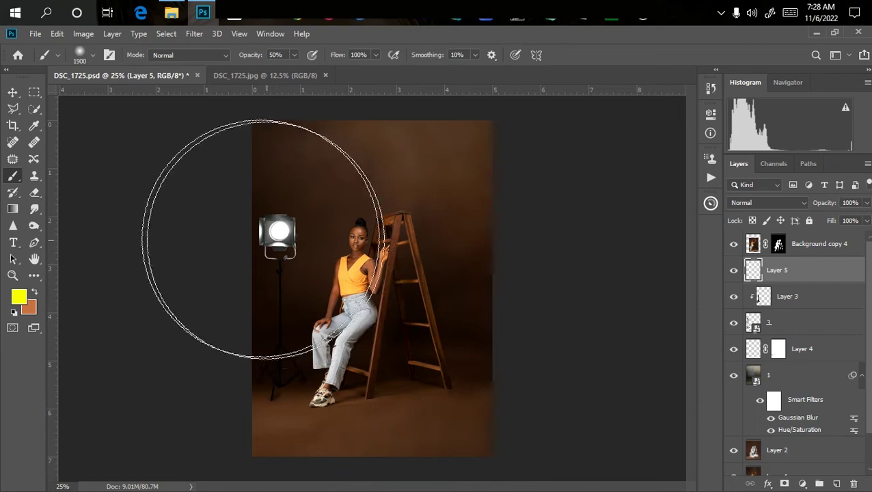
key("bracketleft")
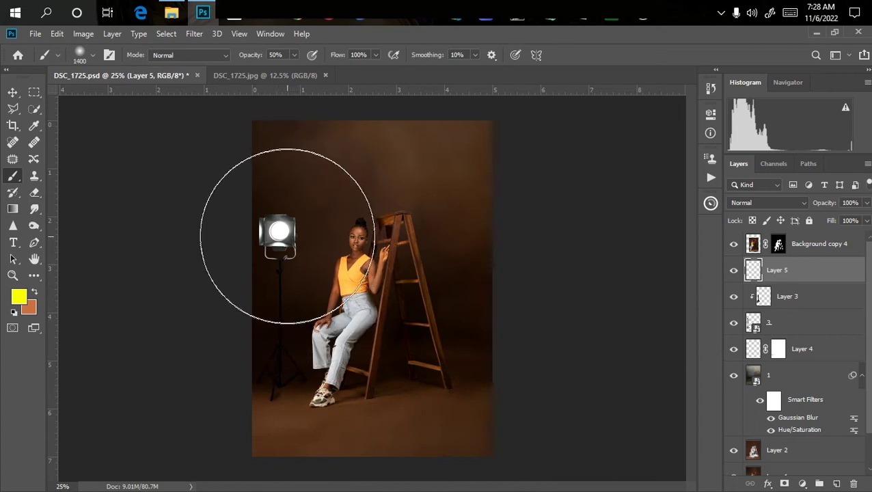
Step: Paint one large yellow glow dab centred on the studio light and lower the glow layer's opacity to 83%
left_click(290, 236)
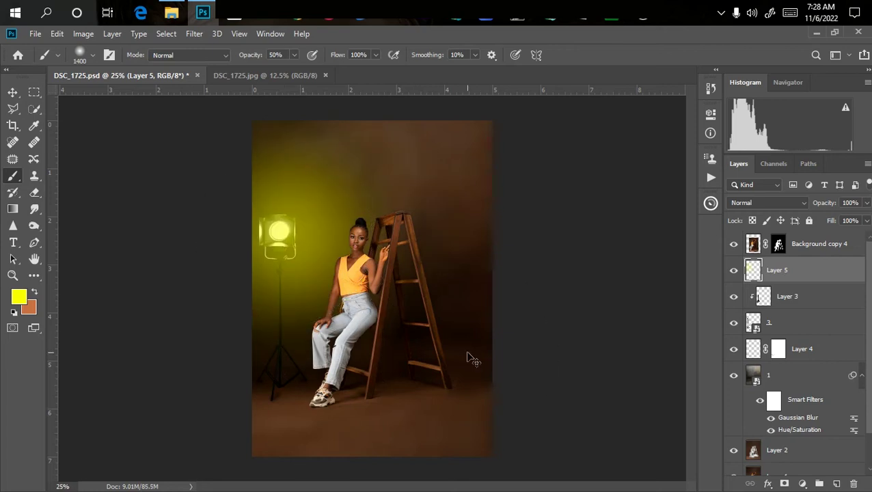
key("ctrl+minus")
key("ctrl+minus")
key("ctrl+plus")
key("ctrl+plus")
key("ctrl+plus")
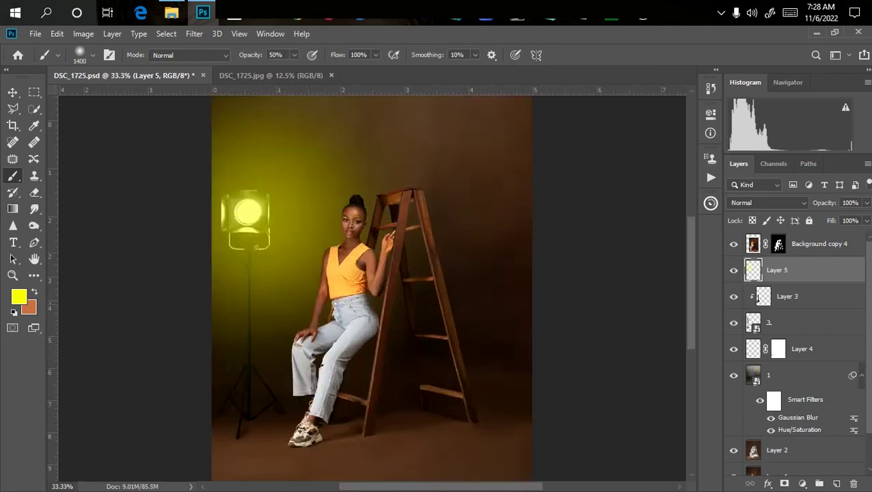
key("ctrl+minus")
key("ctrl+minus")
key("ctrl+plus")
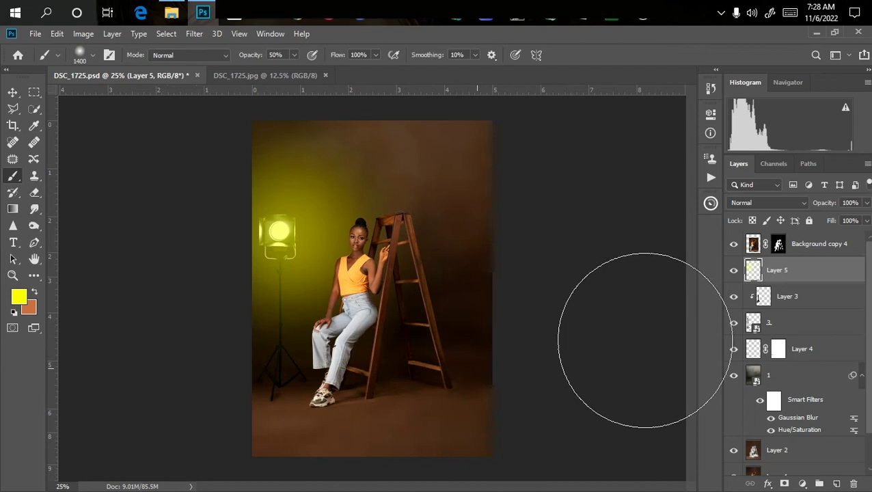
left_click(866, 202)
left_click_drag(864, 219, 859, 217)
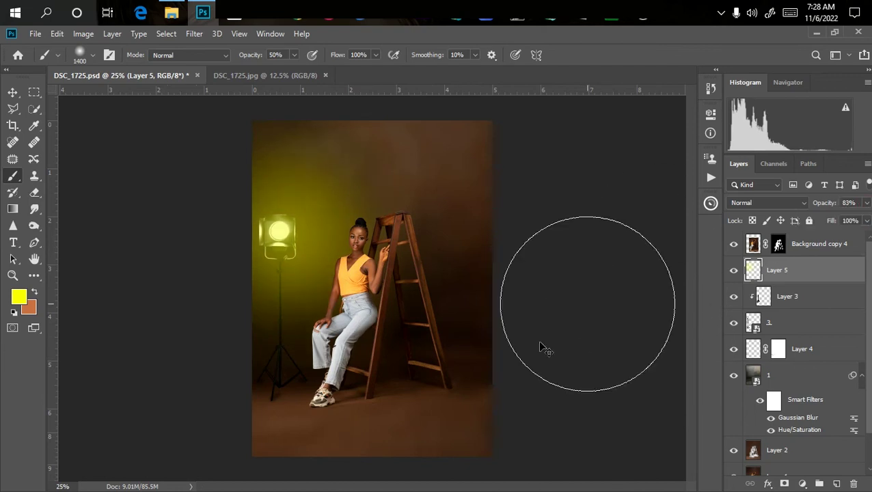
Step: Examine how the yellow glow blends with the backdrop, the light and the subject at several magnifications
key("ctrl+minus")
key("ctrl+plus")
key("ctrl+plus")
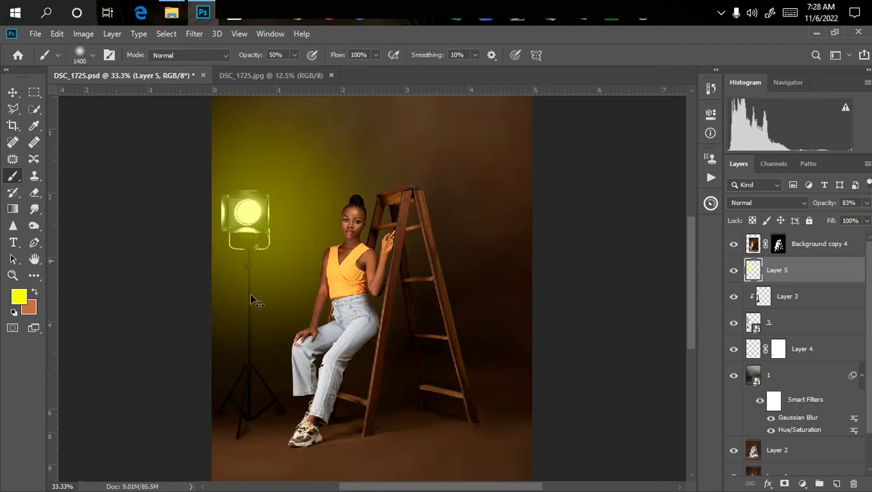
key("ctrl+plus")
key("ctrl+minus")
key("ctrl+minus")
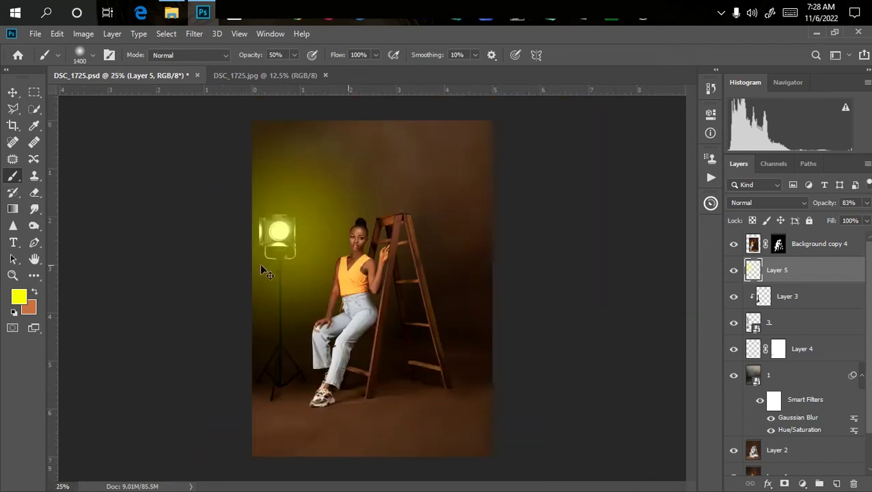
key("ctrl+plus")
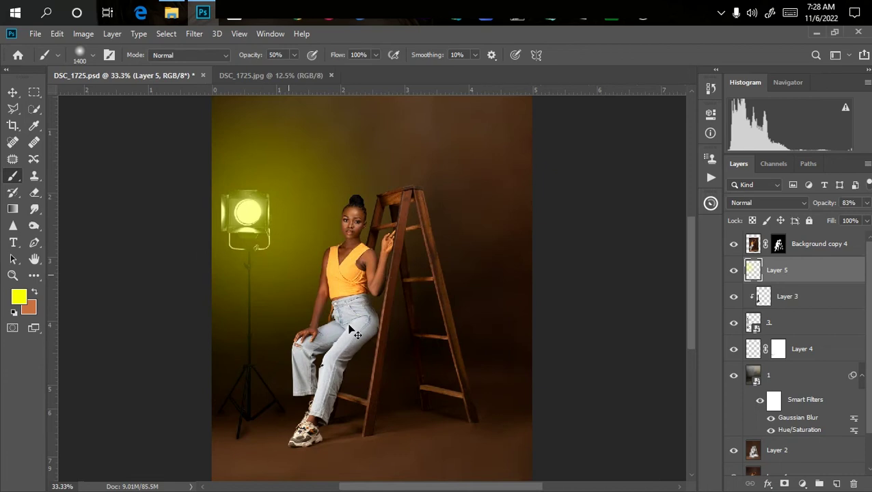
key("ctrl+plus")
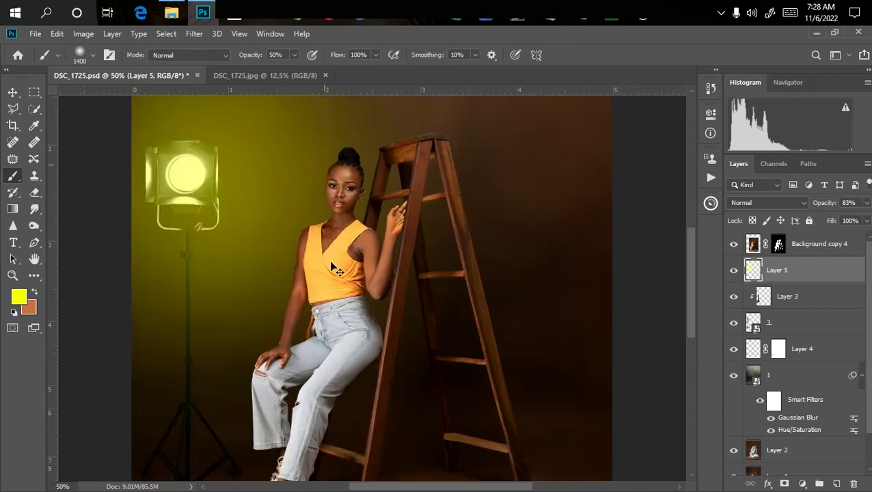
key("ctrl+minus")
key("ctrl+minus")
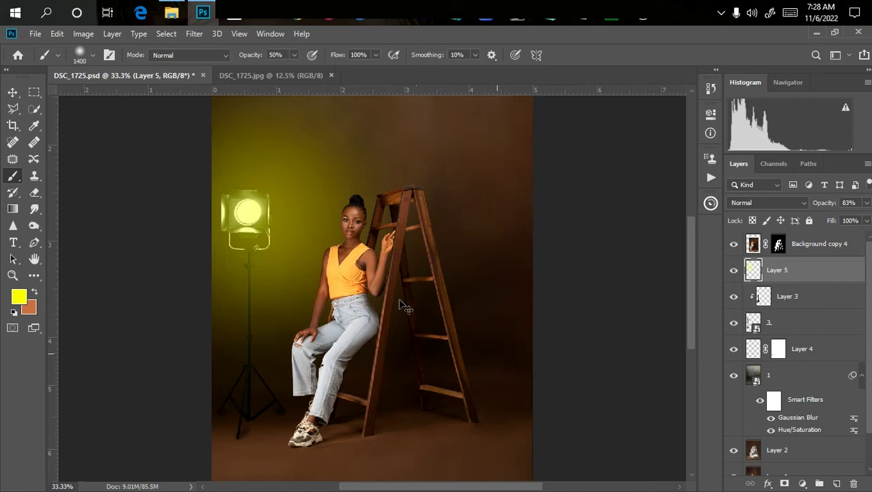
key("ctrl+plus")
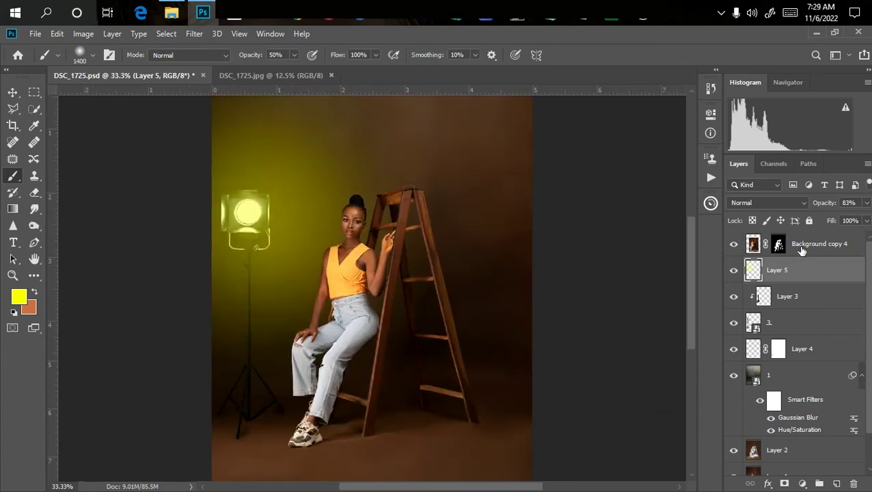
Step: Add a new layer above Background copy 4 and set the Brush to 30 px at 30% opacity
left_click(799, 249)
left_click(837, 483)
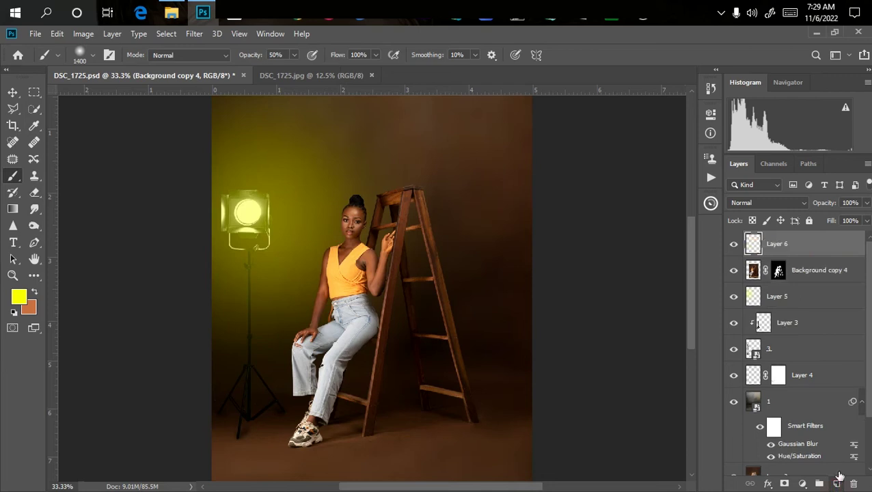
key("ctrl+plus")
key("bracketleft")
key("bracketleft")
key("bracketleft")
key("bracketleft")
key("bracketleft")
key("bracketleft")
key("bracketleft")
key("bracketleft")
key("bracketleft")
key("bracketleft")
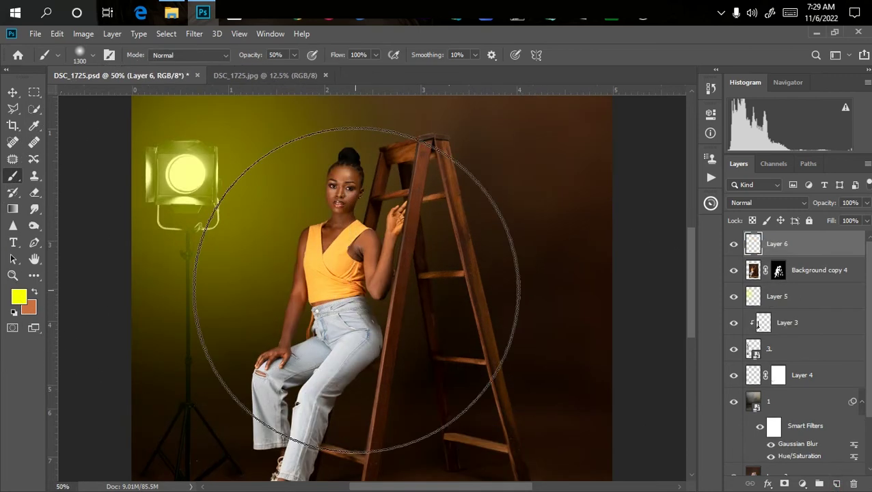
key("bracketleft")
key("bracketleft")
key("bracketleft")
key("bracketleft")
key("bracketleft")
key("bracketleft")
key("bracketleft")
key("bracketleft")
key("bracketleft")
key("bracketleft")
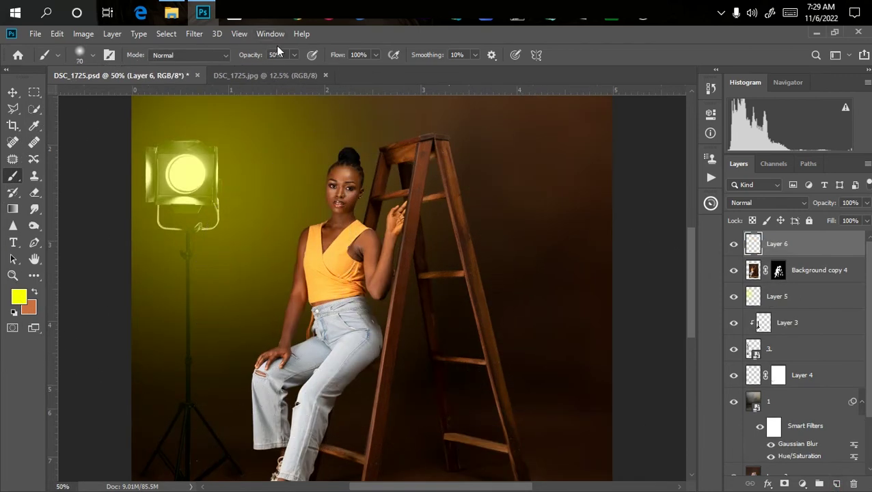
left_click_drag(277, 68, 281, 68)
scroll(295, 123, "up", 2)
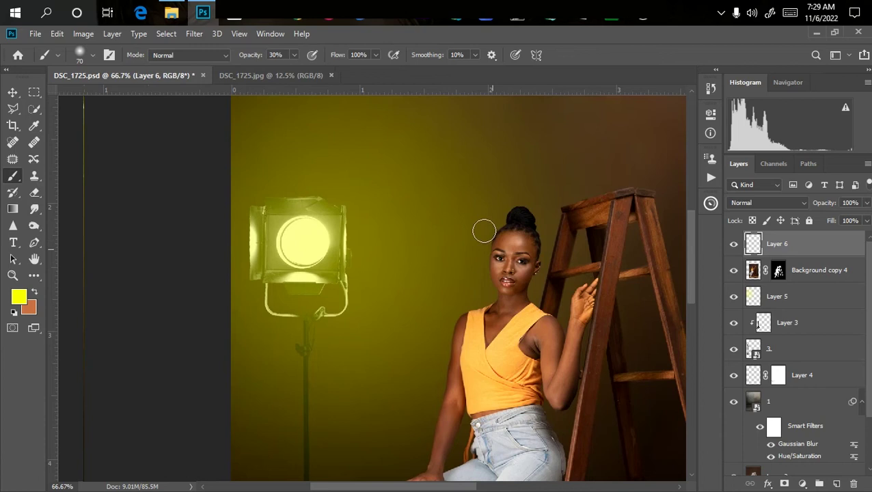
key("bracketleft")
key("bracketleft")
key("bracketleft")
left_click_drag(497, 236, 489, 283)
key("ctrl+z")
key("p")
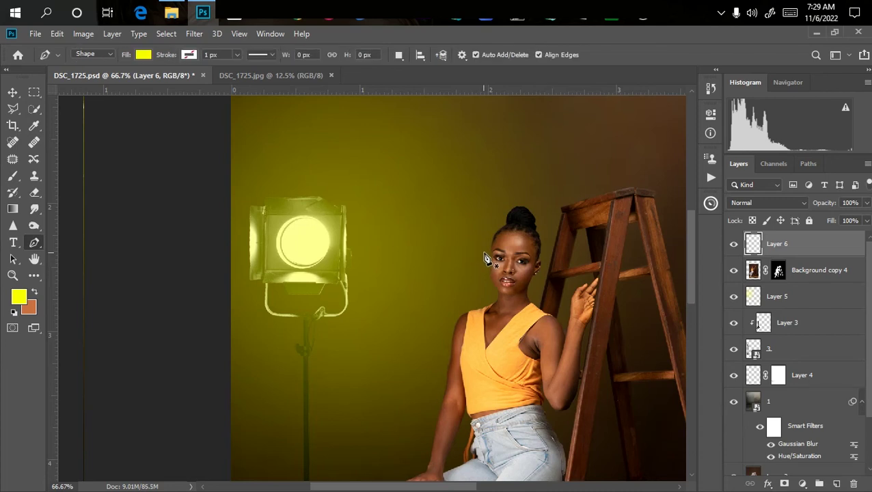
key("b")
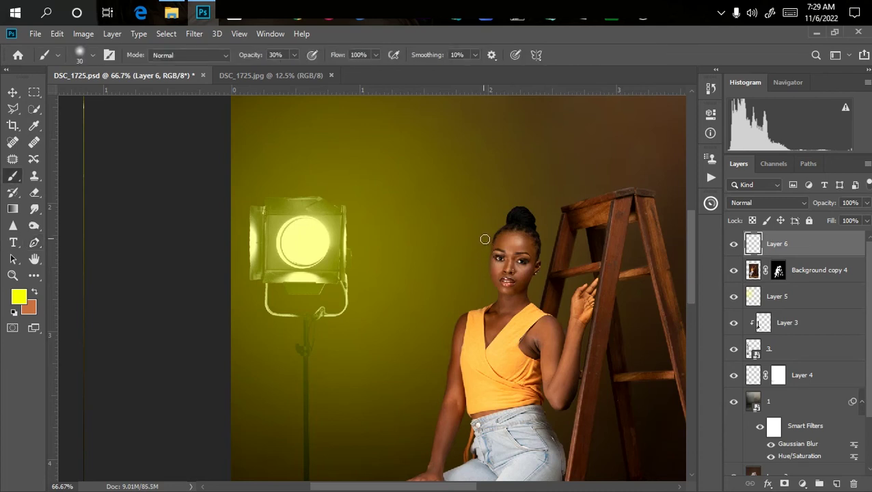
Step: Paint a yellow rim of light along the woman's face on the side facing the light with a 25 px Brush
key("ctrl+plus")
key("bracketleft")
mouse_move(551, 207)
left_mouse_down()
mouse_move(545, 254)
mouse_move(547, 293)
mouse_move(557, 299)
left_mouse_up()
key("bracketleft")
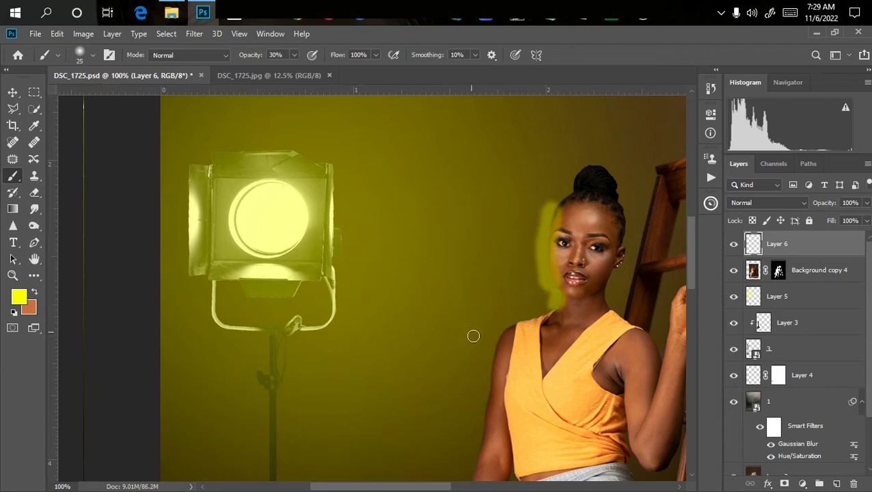
Step: Paint the yellow rim light along the woman's arm from shoulder to hand with a 30 px Brush
left_click_drag(466, 351, 538, 136)
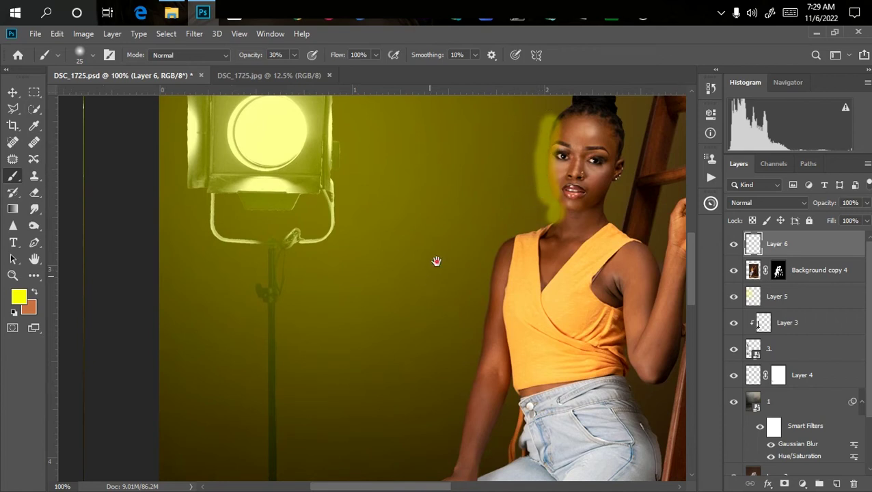
left_click_drag(436, 261, 497, 176)
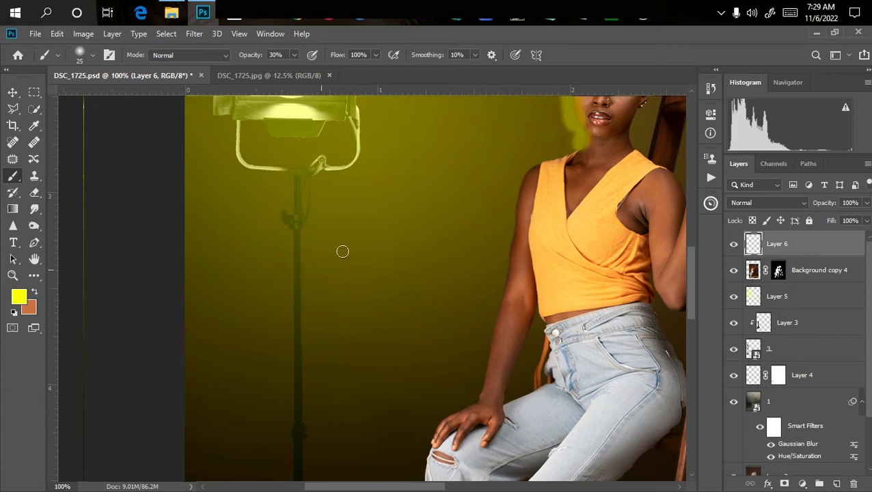
key("bracketright")
mouse_move(530, 164)
left_mouse_down()
mouse_move(512, 214)
mouse_move(494, 318)
mouse_move(517, 257)
mouse_move(508, 210)
mouse_move(519, 199)
mouse_move(512, 225)
mouse_move(522, 200)
mouse_move(508, 236)
mouse_move(507, 332)
mouse_move(489, 326)
mouse_move(471, 389)
mouse_move(495, 322)
mouse_move(458, 410)
left_mouse_up()
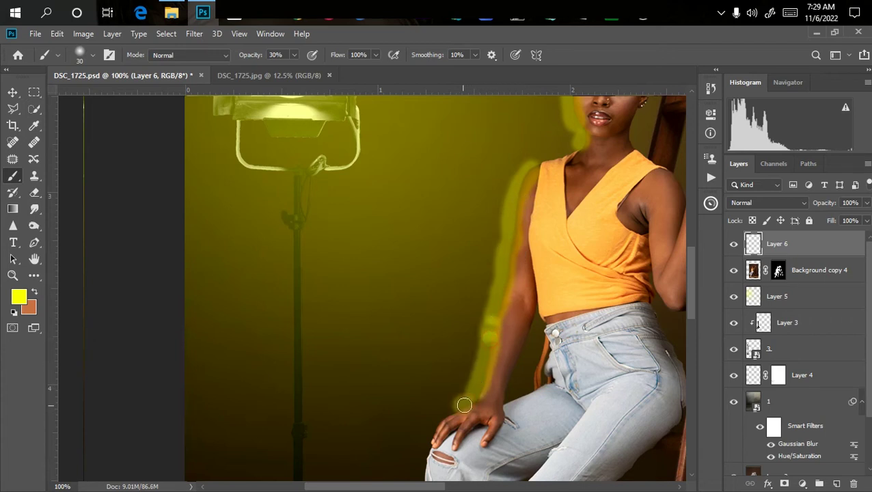
Step: Paint the yellow rim light down the upper edge of the ladder leg behind the woman's head
left_click_drag(529, 163, 374, 354)
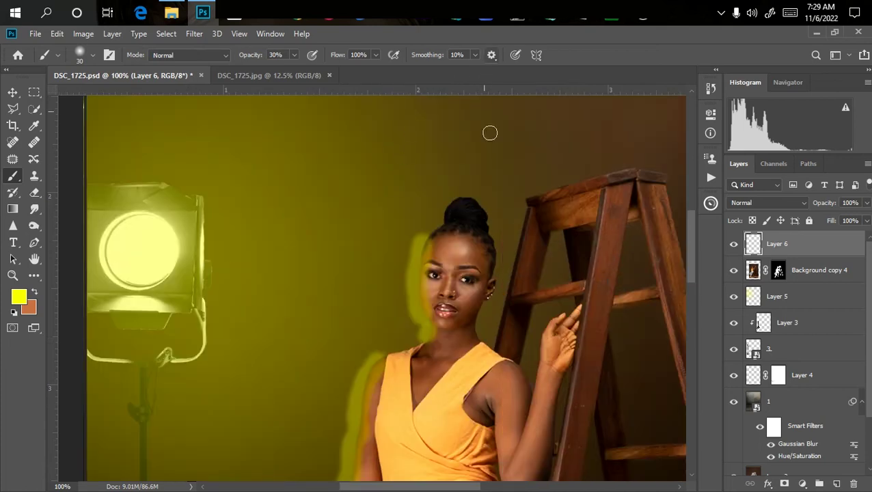
mouse_move(529, 208)
left_mouse_down()
mouse_move(509, 277)
mouse_move(520, 209)
mouse_move(554, 184)
mouse_move(509, 241)
mouse_move(493, 327)
mouse_move(511, 305)
left_mouse_up()
key("ctrl+minus")
key("ctrl+minus")
key("ctrl+minus")
key("ctrl+minus")
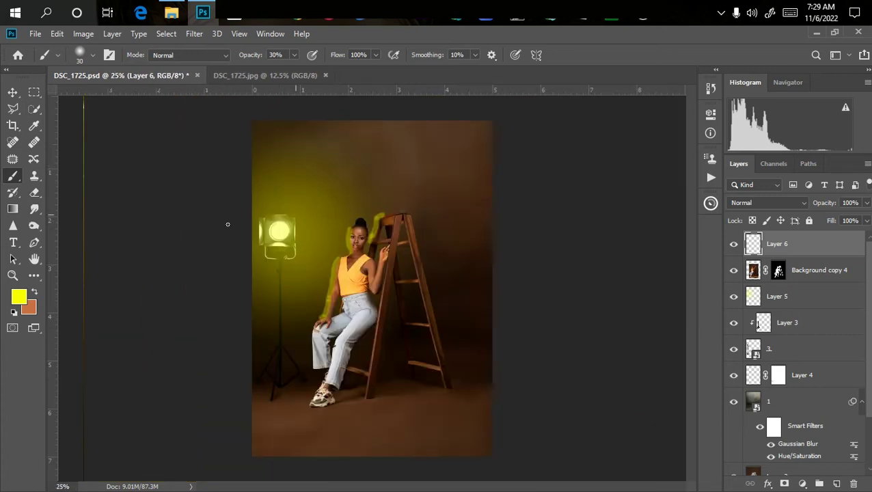
Step: Clip the rim light layer to Background copy 4 and set its blend mode to Color
right_click(797, 249)
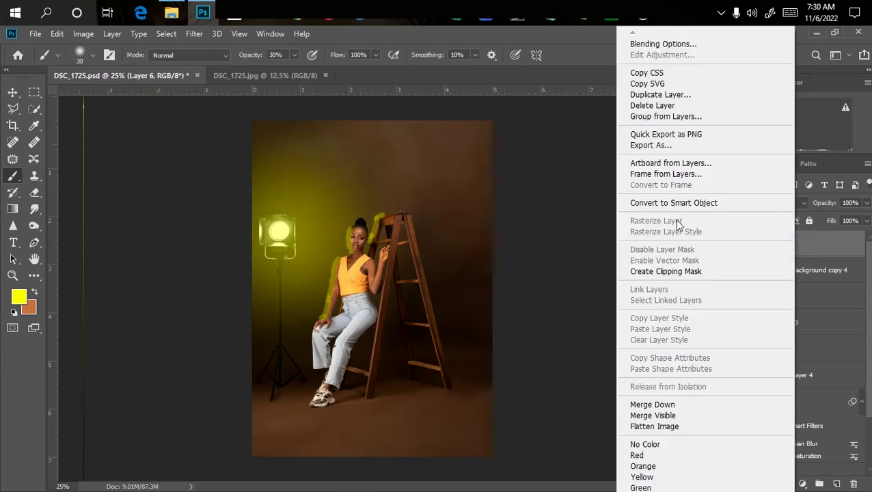
left_click(678, 271)
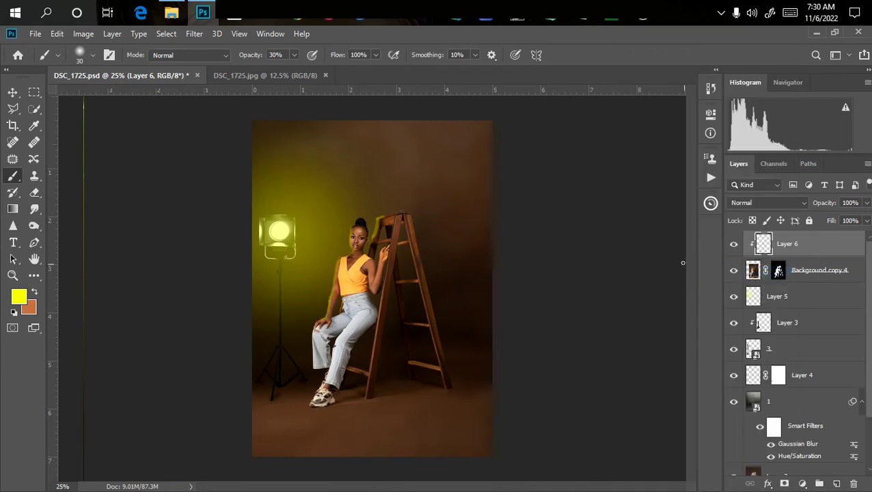
scroll(337, 207, "up", 3)
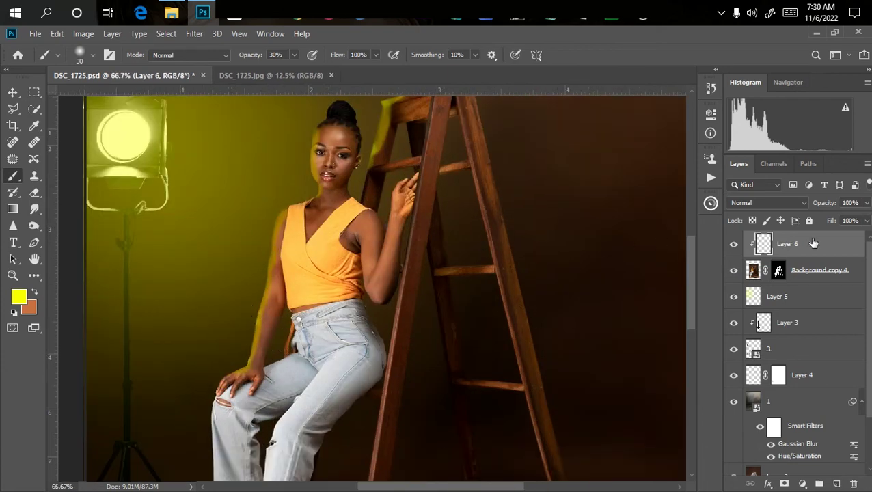
mouse_move(867, 208)
left_mouse_down()
mouse_move(847, 219)
mouse_move(866, 218)
left_mouse_up()
left_click(755, 243)
left_click(742, 203)
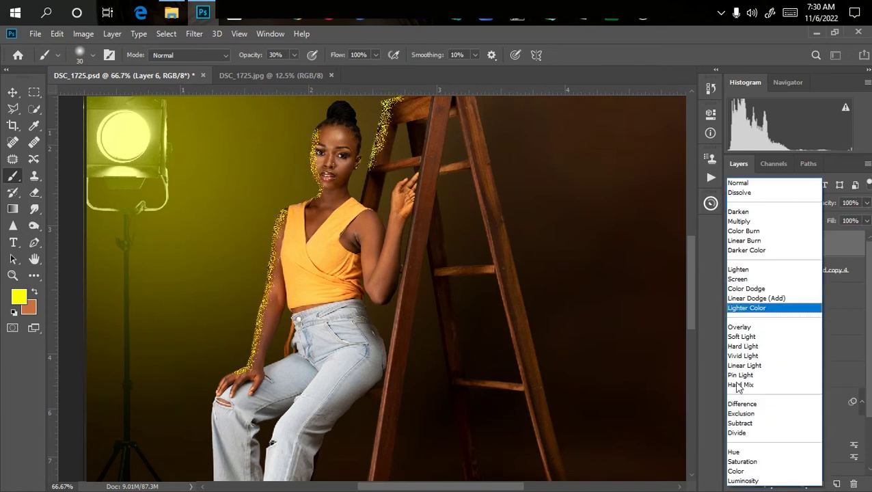
left_click(732, 471)
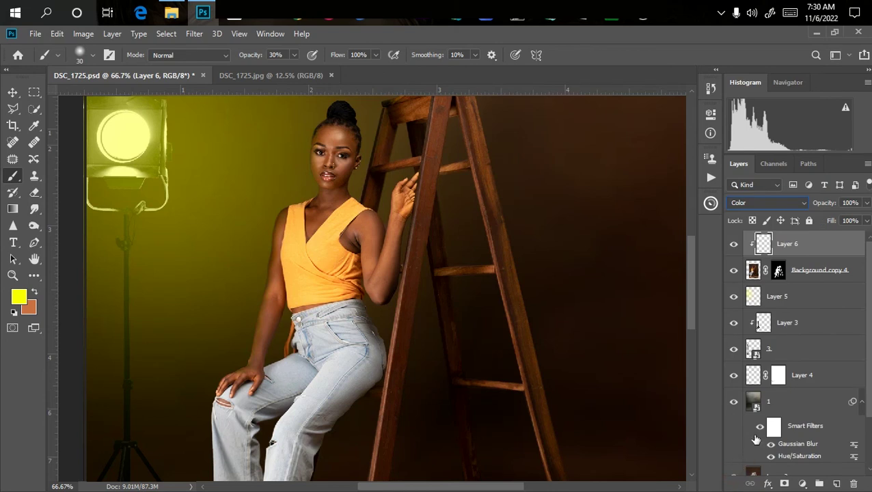
Step: Duplicate the clipped rim light layer to strengthen the yellow tint on the subject
key("ctrl+plus")
left_click_drag(351, 191, 598, 270)
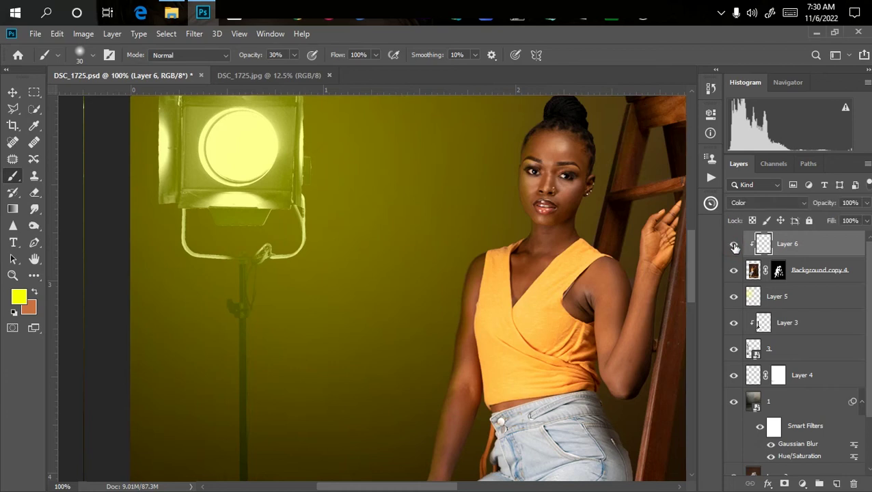
key("ctrl+j")
Step: Examine the yellow rim light on the woman and ladder, both close up and in the whole composite
key("ctrl+minus")
key("ctrl+plus")
key("ctrl+plus")
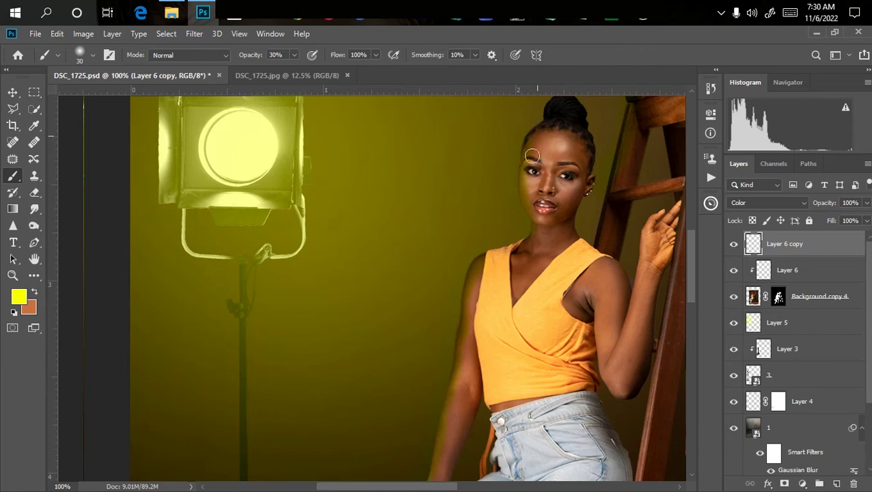
key("ctrl+minus")
key("ctrl+minus")
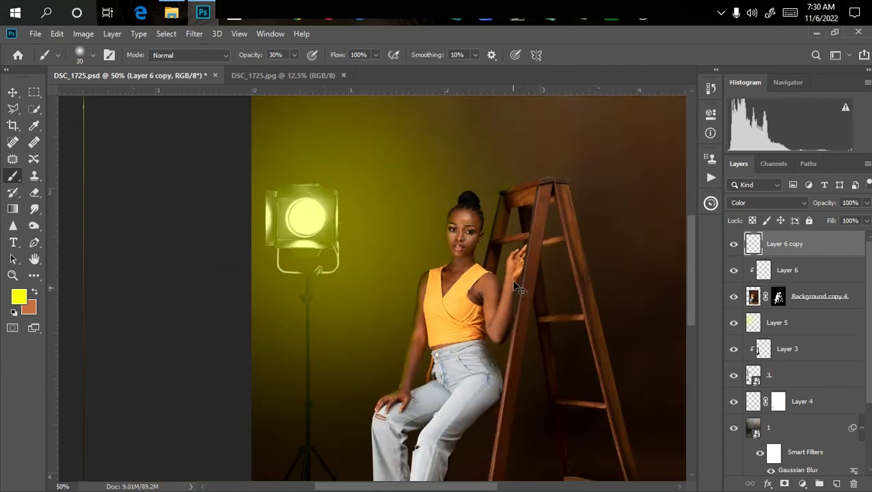
key("ctrl+minus")
key("ctrl+minus")
key("ctrl+plus")
key("ctrl+plus")
key("ctrl+plus")
key("ctrl+minus")
key("ctrl+minus")
key("ctrl+minus")
key("ctrl+minus")
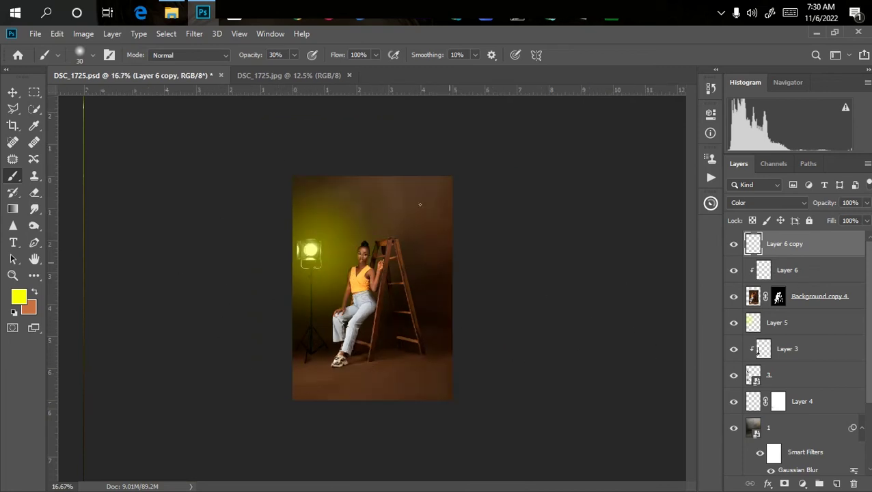
Step: Switch to the pix folder in File Explorer and place suitcase image 2 into the DSC_1725.psd composite in Photoshop
left_click(171, 14)
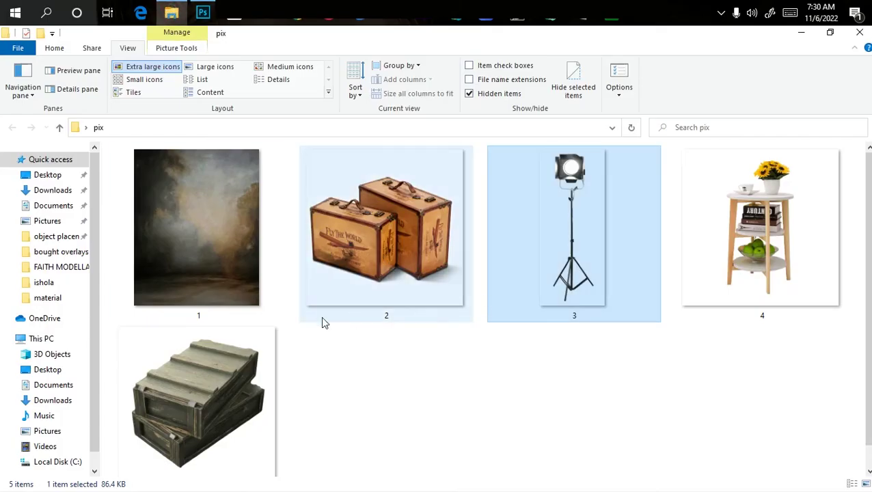
left_click(399, 258)
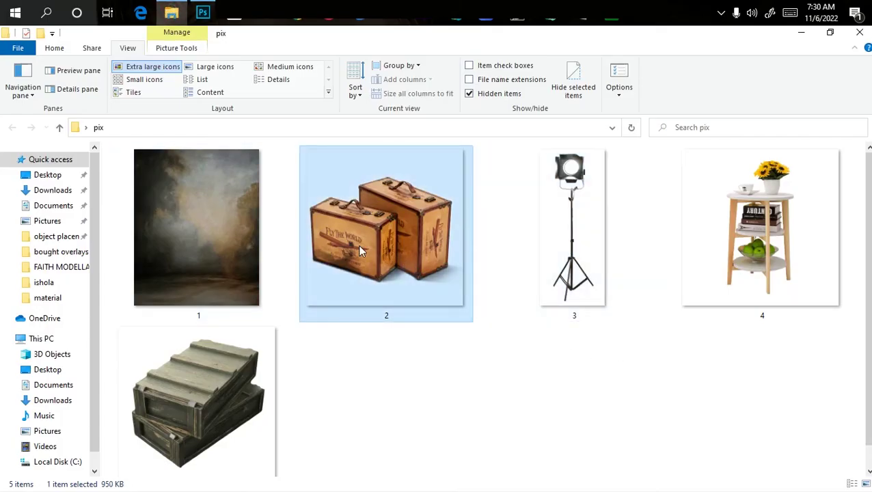
left_click_drag(410, 255, 287, 279)
key("ctrl+v")
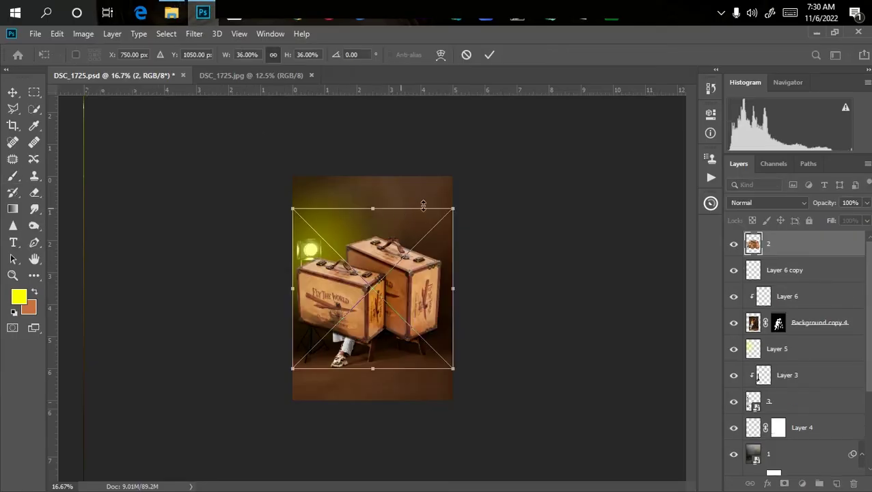
Step: Scale the suitcases to about 16.73% and place them in the lower-left corner of the picture, in front of the light stand
left_click_drag(457, 205, 380, 287)
left_click_drag(325, 335, 326, 375)
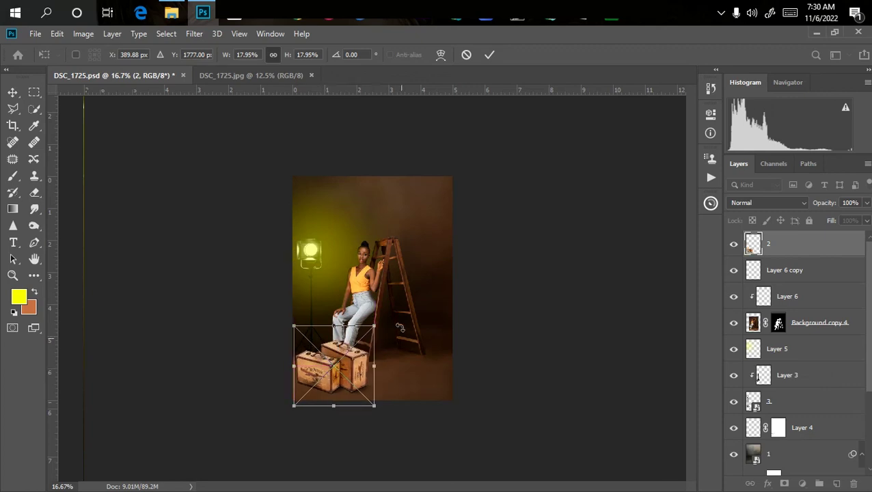
left_click_drag(375, 327, 369, 335)
left_click_drag(317, 390, 313, 387)
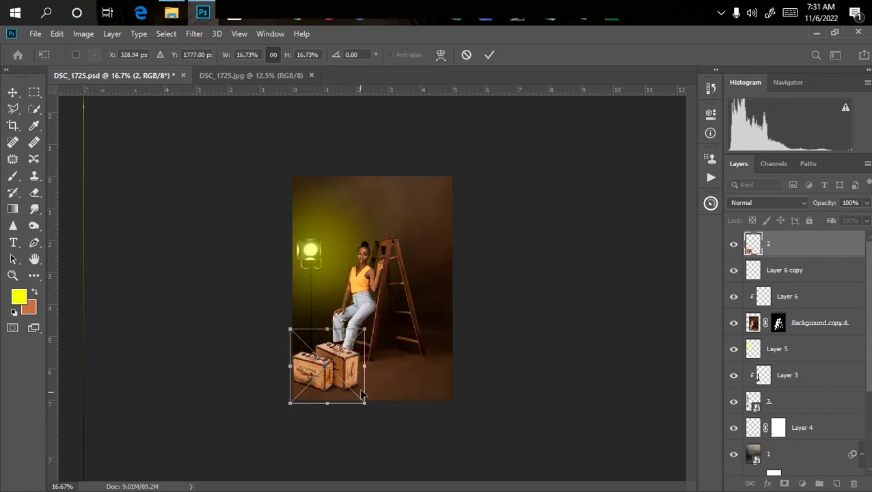
key("Return")
key("b")
key("ctrl+plus")
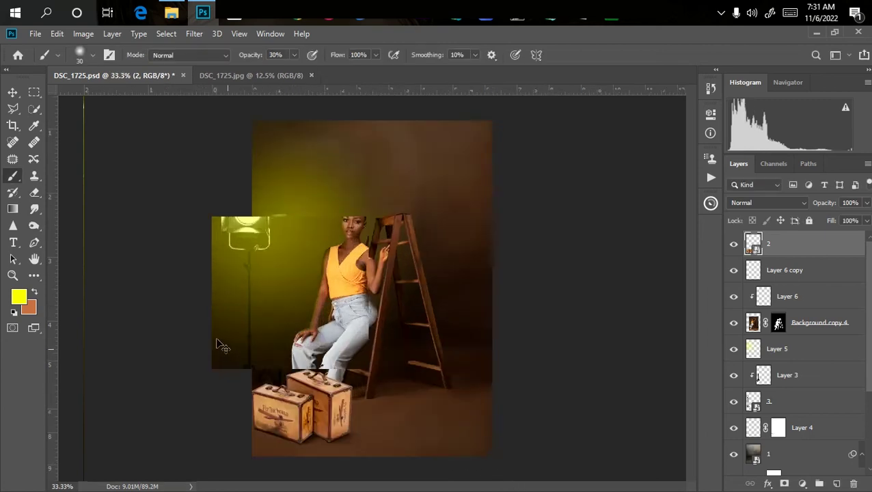
key("ctrl+minus")
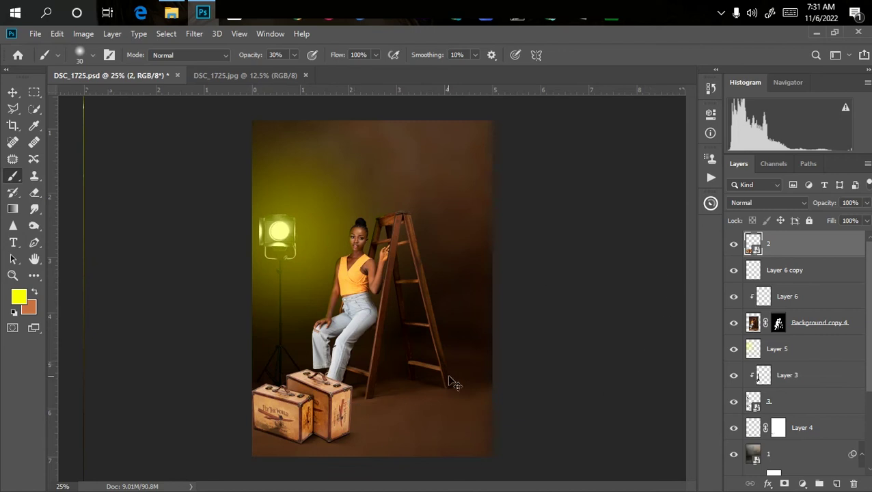
Step: Darken the suitcases with a Curves adjustment and check how they blend with the scene
key("ctrl+m")
left_click_drag(376, 211, 387, 226)
key("Return")
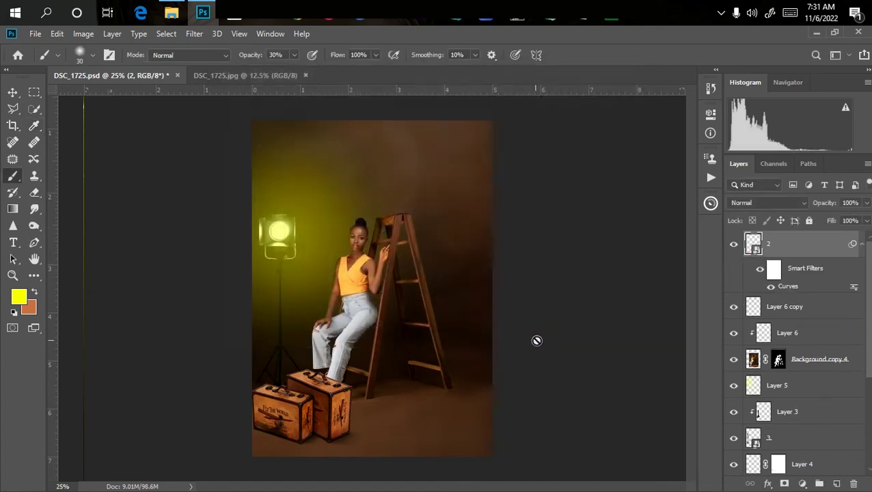
key("ctrl+plus")
key("ctrl+plus")
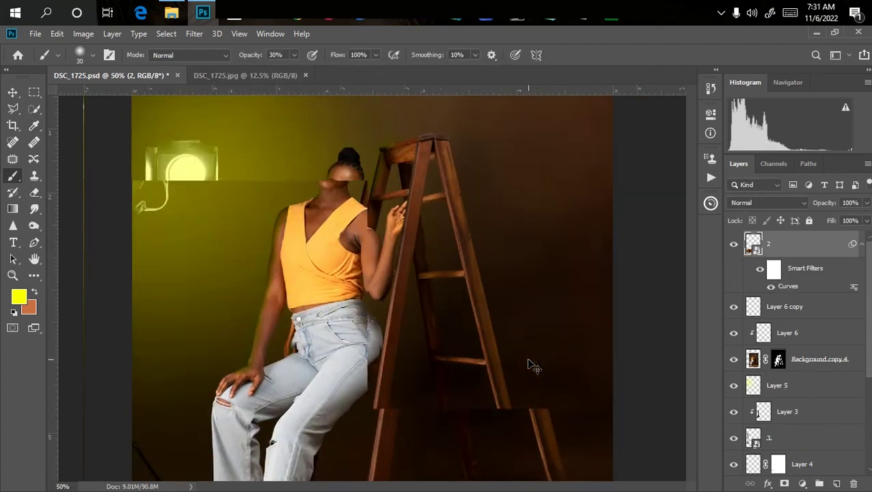
key("ctrl+minus")
key("ctrl+minus")
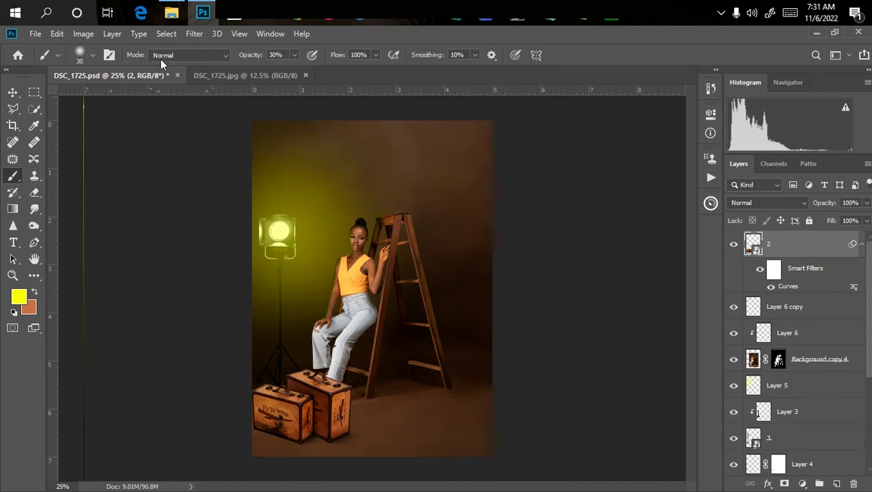
Step: Place the green wooden crates image from the pix folder, scaled to about 23.69%, on the floor to the right of the ladder's front leg
left_click(171, 13)
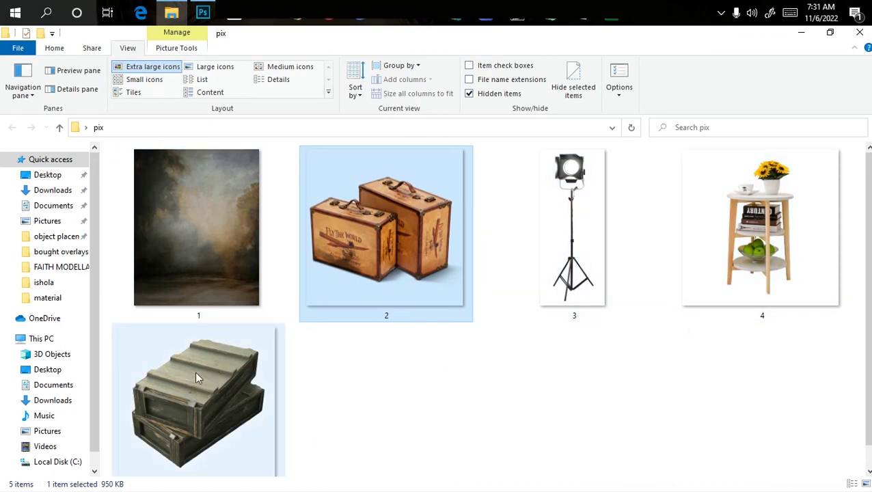
left_click_drag(178, 386, 394, 276)
left_click_drag(248, 170, 413, 330)
left_click_drag(422, 363, 421, 430)
left_click_drag(479, 474, 451, 457)
left_click_drag(412, 433, 428, 435)
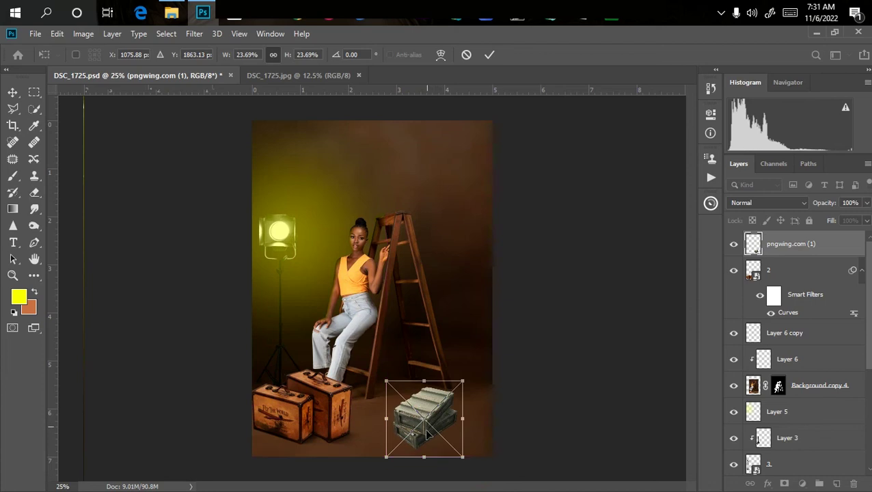
key("Return")
key("b")
Step: Move the crates slightly left and up on the floor, closer to the suitcases
key("ctrl+plus")
key("ctrl+plus")
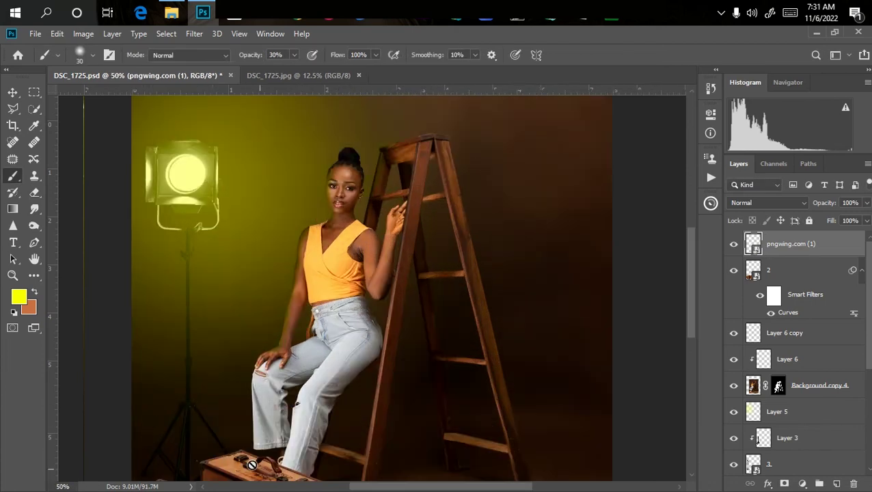
scroll(301, 383, "down", 5)
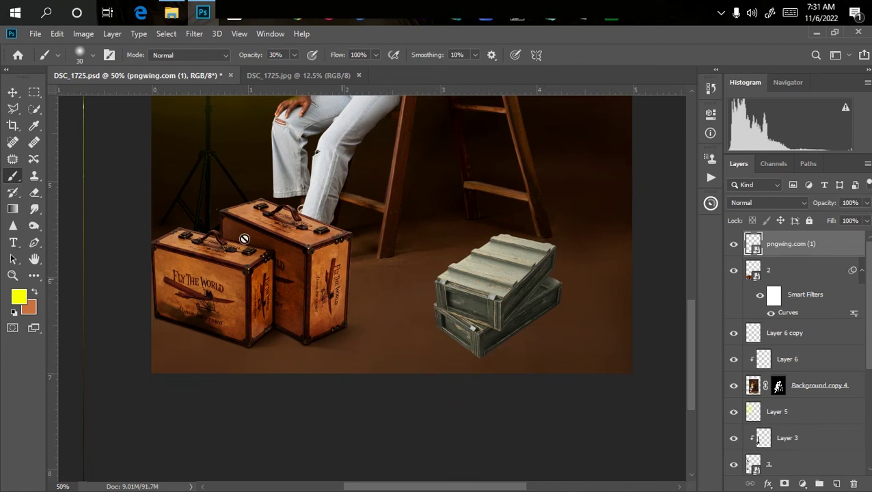
left_click(12, 92)
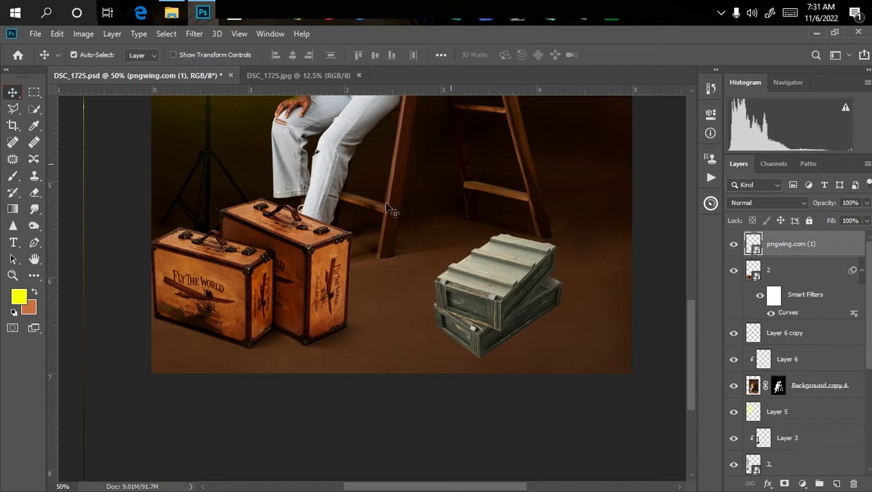
mouse_move(491, 302)
left_mouse_down()
mouse_move(487, 294)
mouse_move(477, 299)
left_mouse_up()
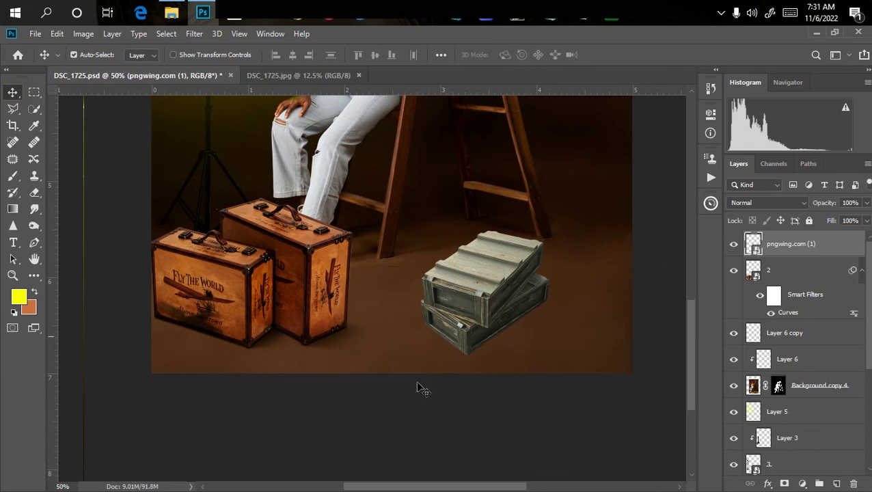
key("ctrl+minus")
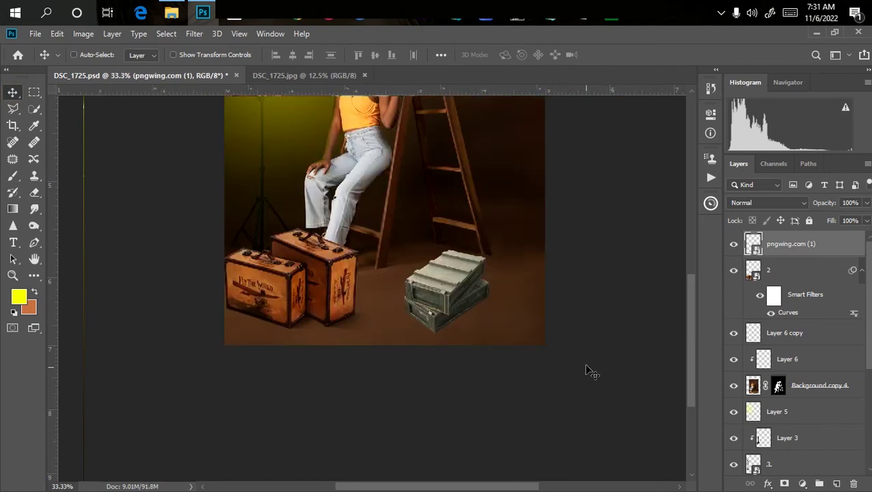
Step: Darken the crates with a Curves adjustment to match the dim scene lighting
key("ctrl+m")
left_click_drag(366, 212, 385, 220)
left_click(600, 117)
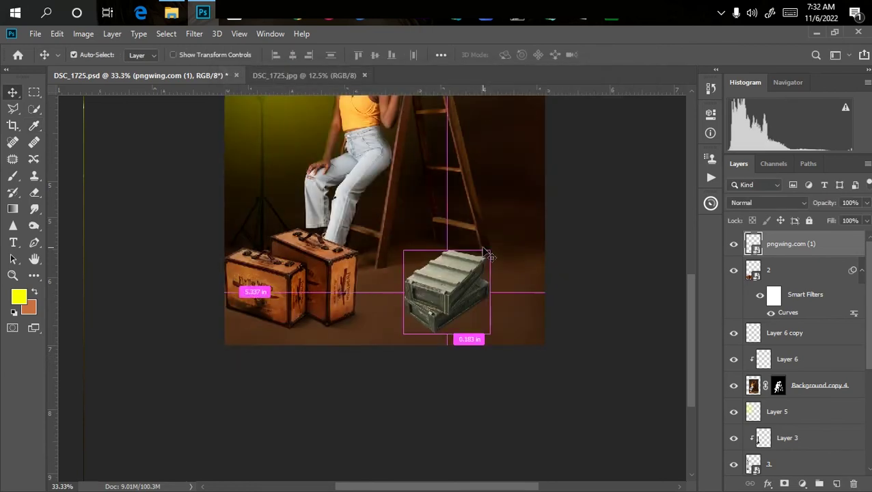
key("ctrl+m")
mouse_move(388, 221)
left_mouse_down()
mouse_move(380, 205)
mouse_move(386, 207)
left_mouse_up()
key("Return")
key("ctrl+minus")
key("ctrl+plus")
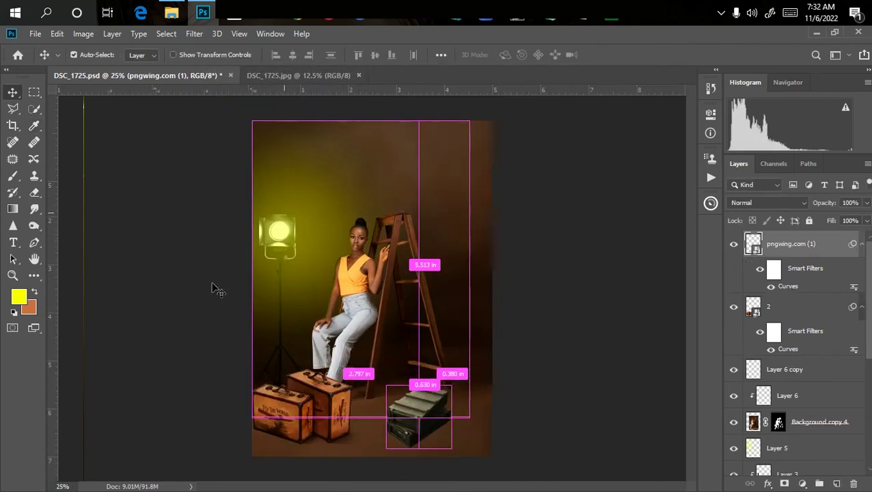
key("ctrl+minus")
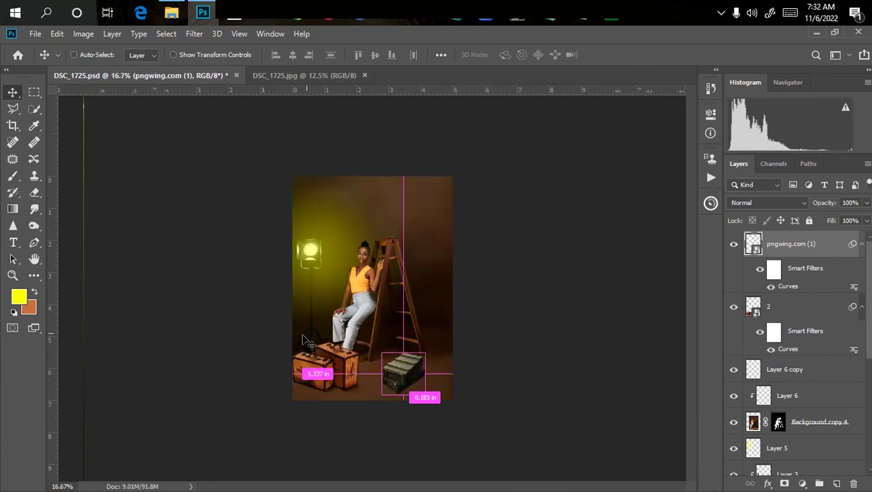
key("ctrl+plus")
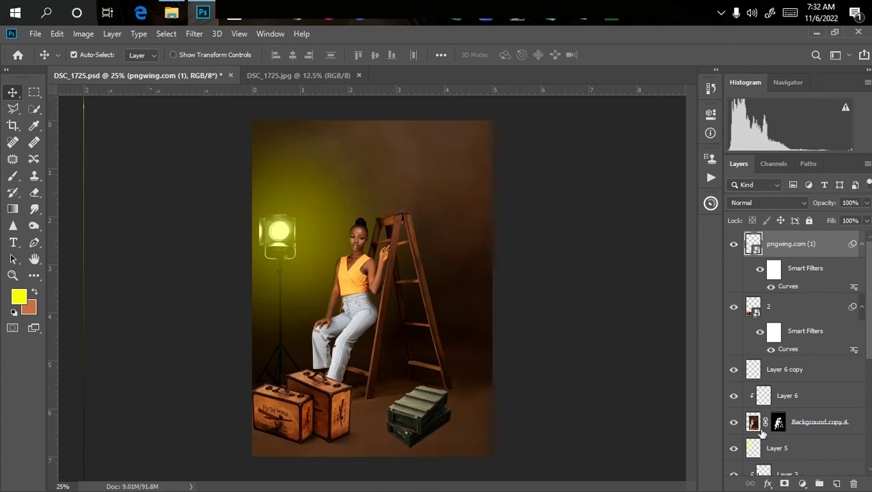
Step: Add a Color Lookup adjustment layer above all layers and load the chocolate color 3DLUT
left_click(801, 484)
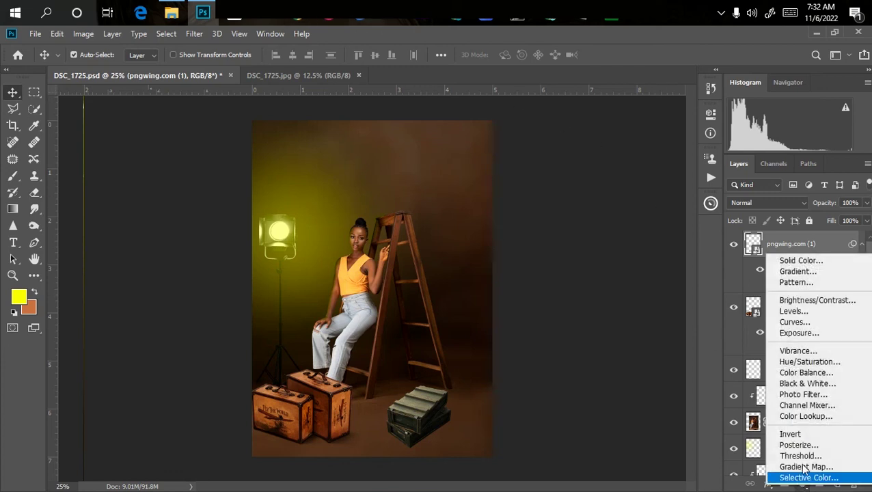
left_click(805, 417)
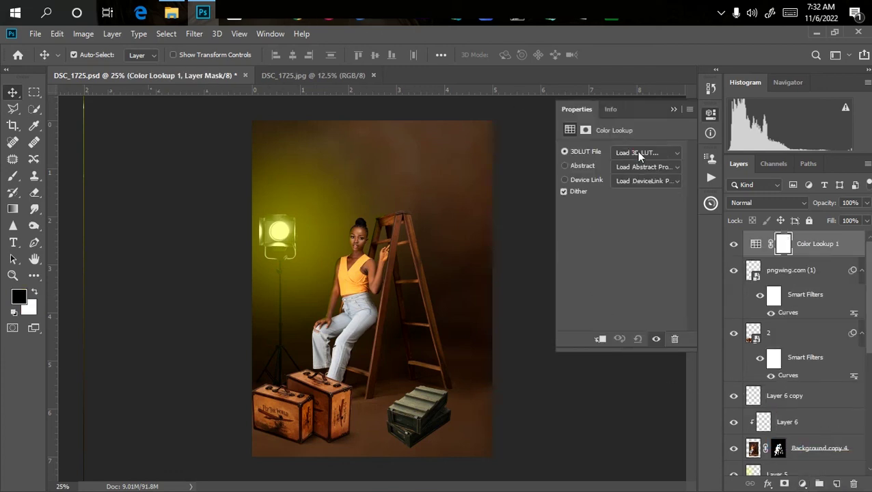
left_click(642, 153)
left_click(620, 325)
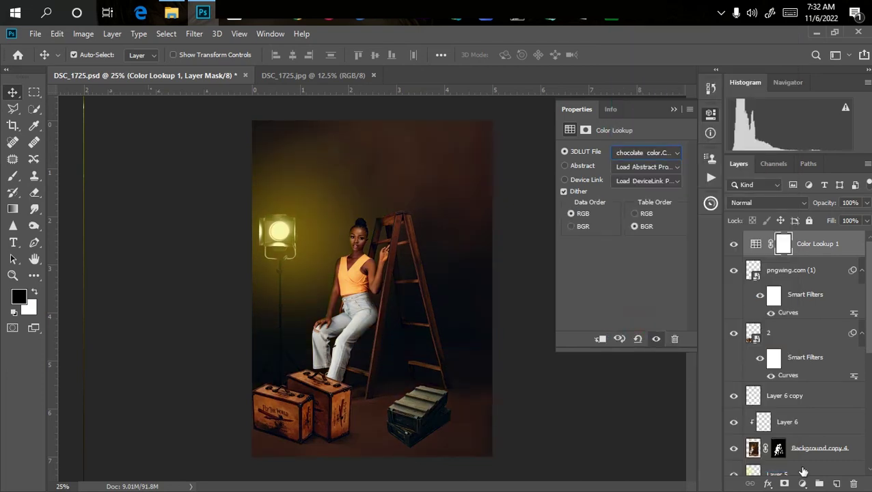
Step: Examine the chocolate color grade on the woman, light and props, both close up and in the whole composite
scroll(448, 341, "up", 2)
scroll(448, 341, "down", 2)
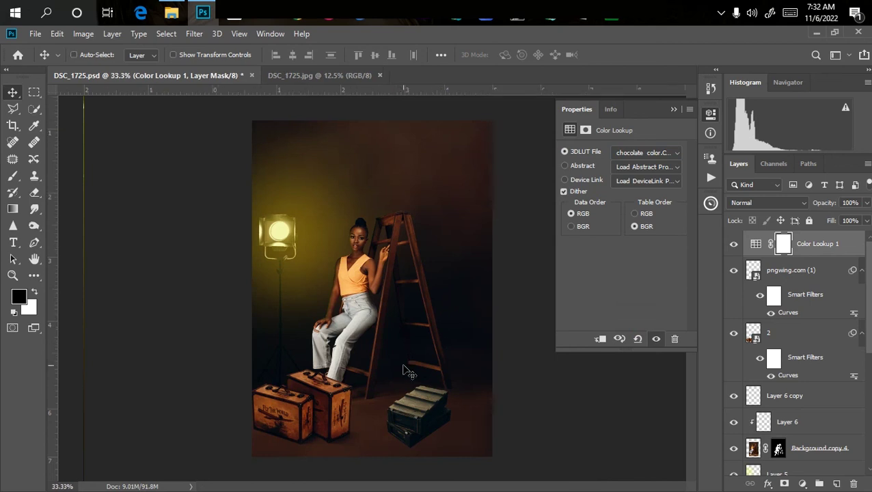
scroll(403, 371, "up", 3)
scroll(403, 371, "down", 1)
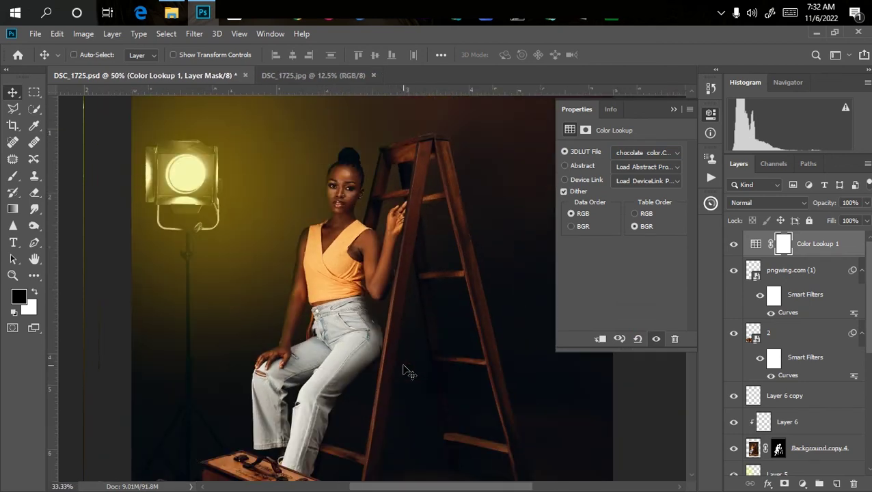
scroll(403, 371, "down", 1)
scroll(403, 371, "down", 2)
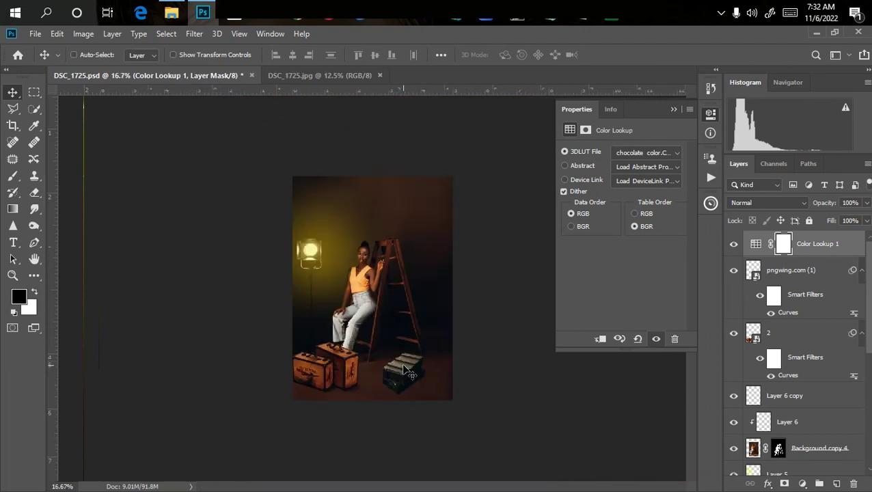
scroll(404, 371, "up", 1)
scroll(403, 372, "down", 1)
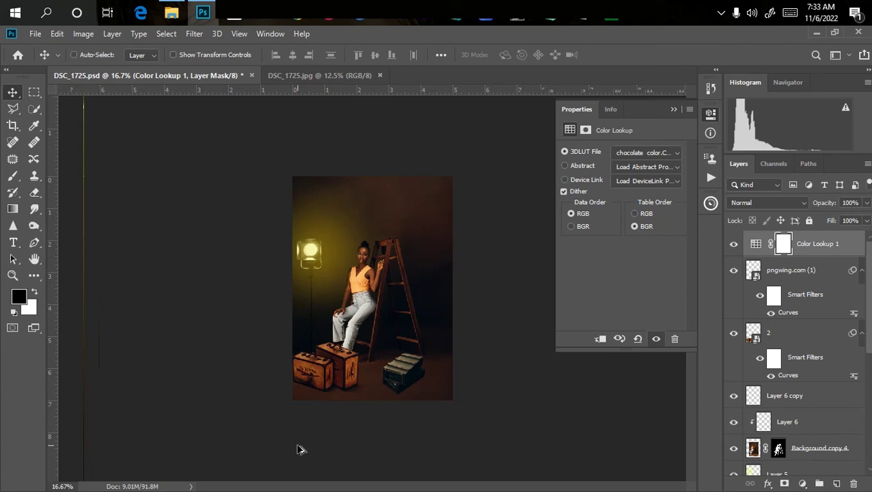
Step: Stamp all visible layers into a new top layer and apply the Heavy vignetting preset with the Camera Raw Filter
key("ctrl+alt+shift+e")
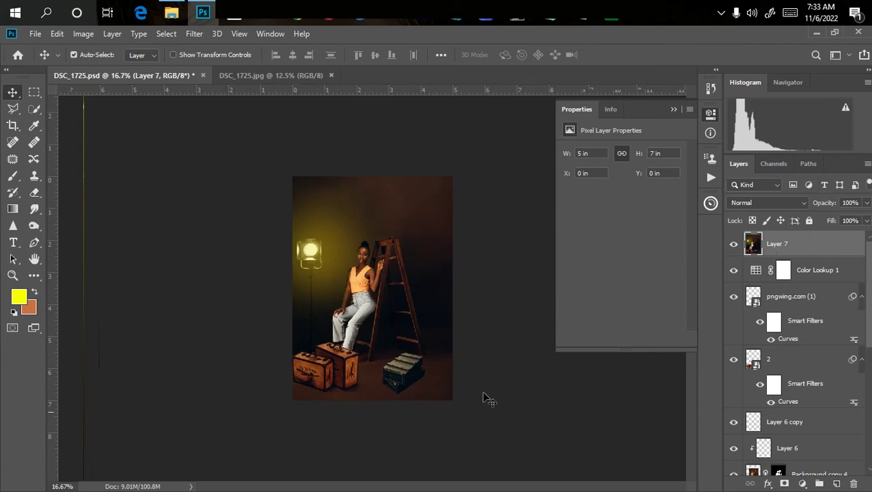
left_click(194, 34)
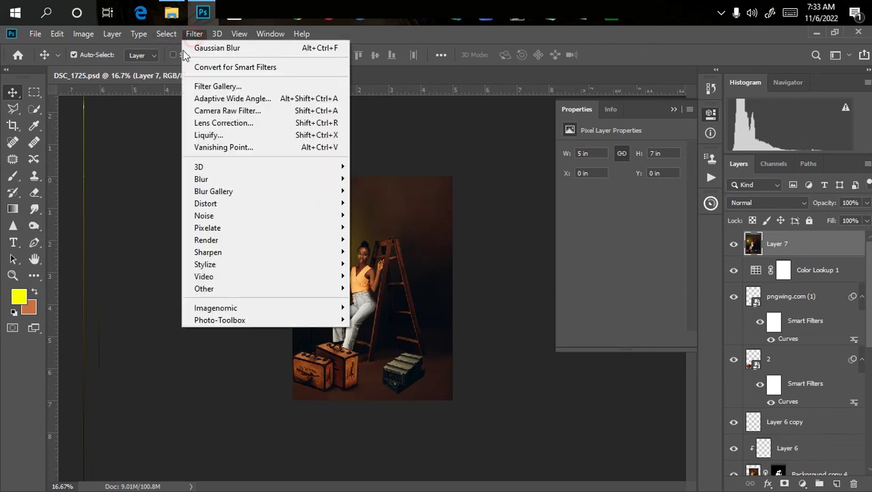
left_click(242, 113)
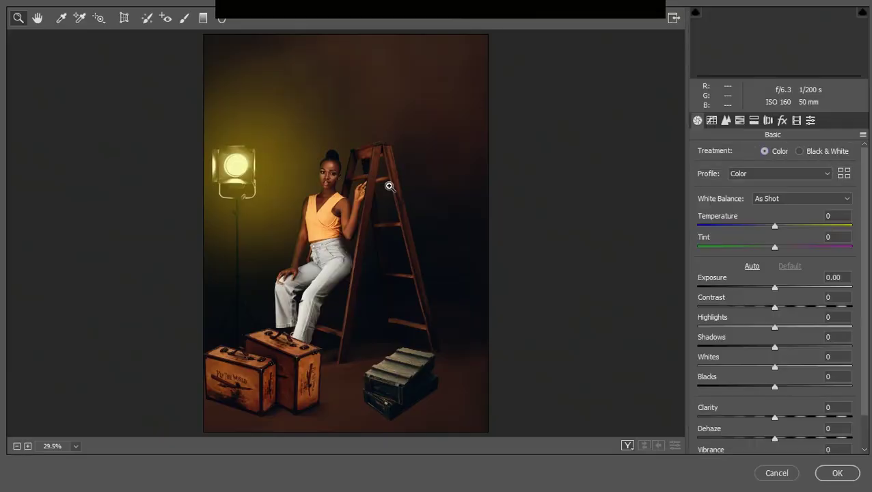
left_click(811, 120)
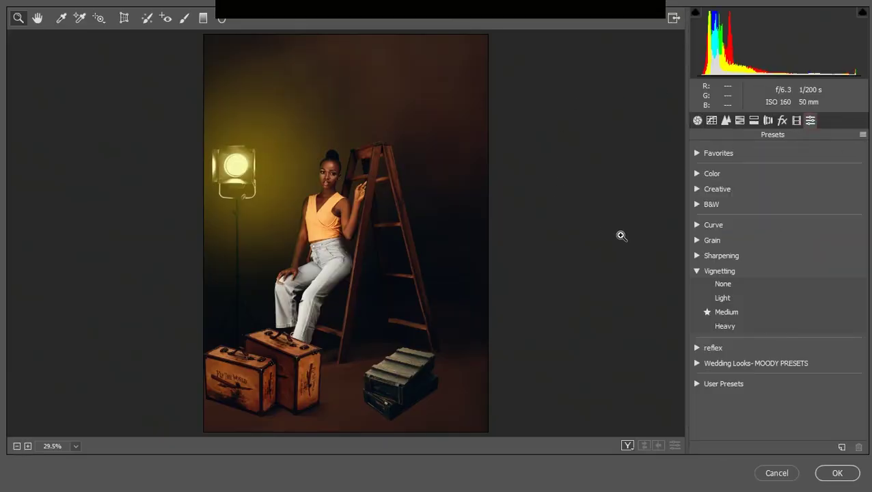
left_click(723, 326)
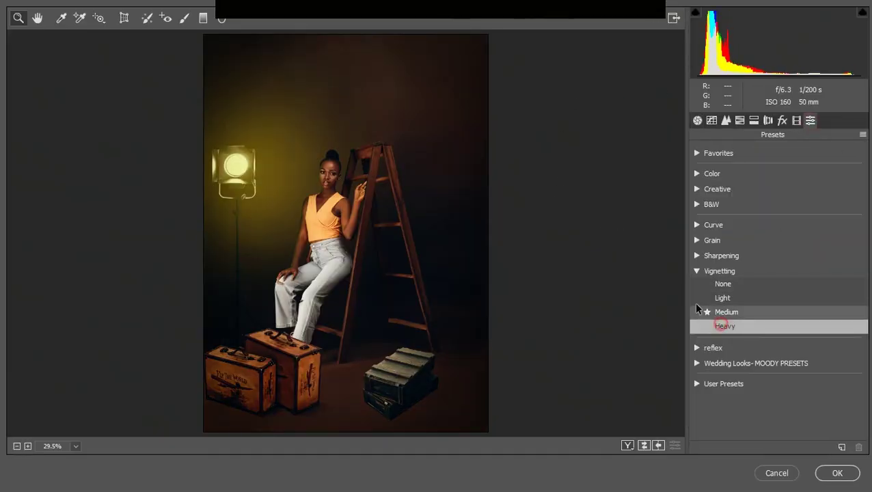
left_click(835, 473)
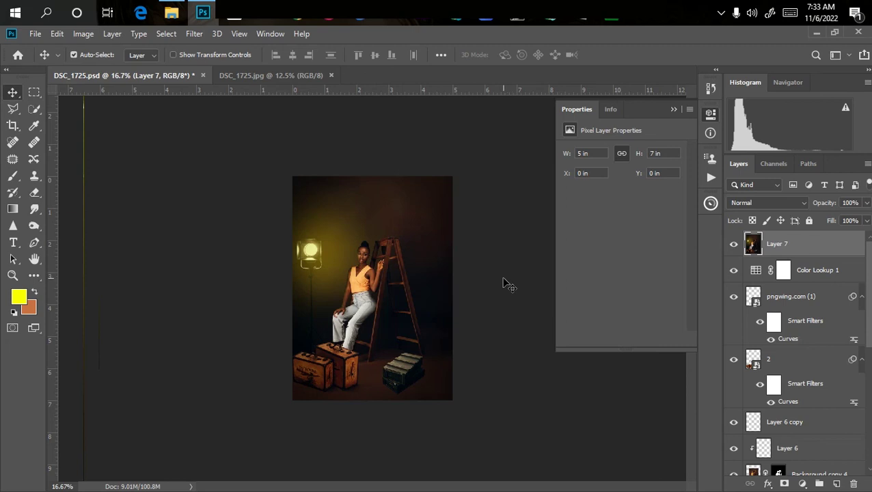
Step: Review the vignetted composite and bring up DSC_1725.jpg for comparison
key("ctrl+plus")
key("ctrl+minus")
left_click(239, 82)
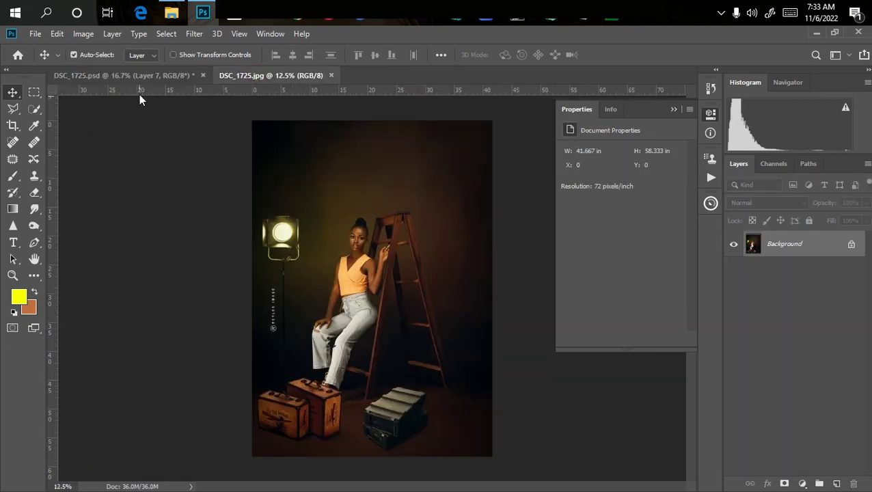